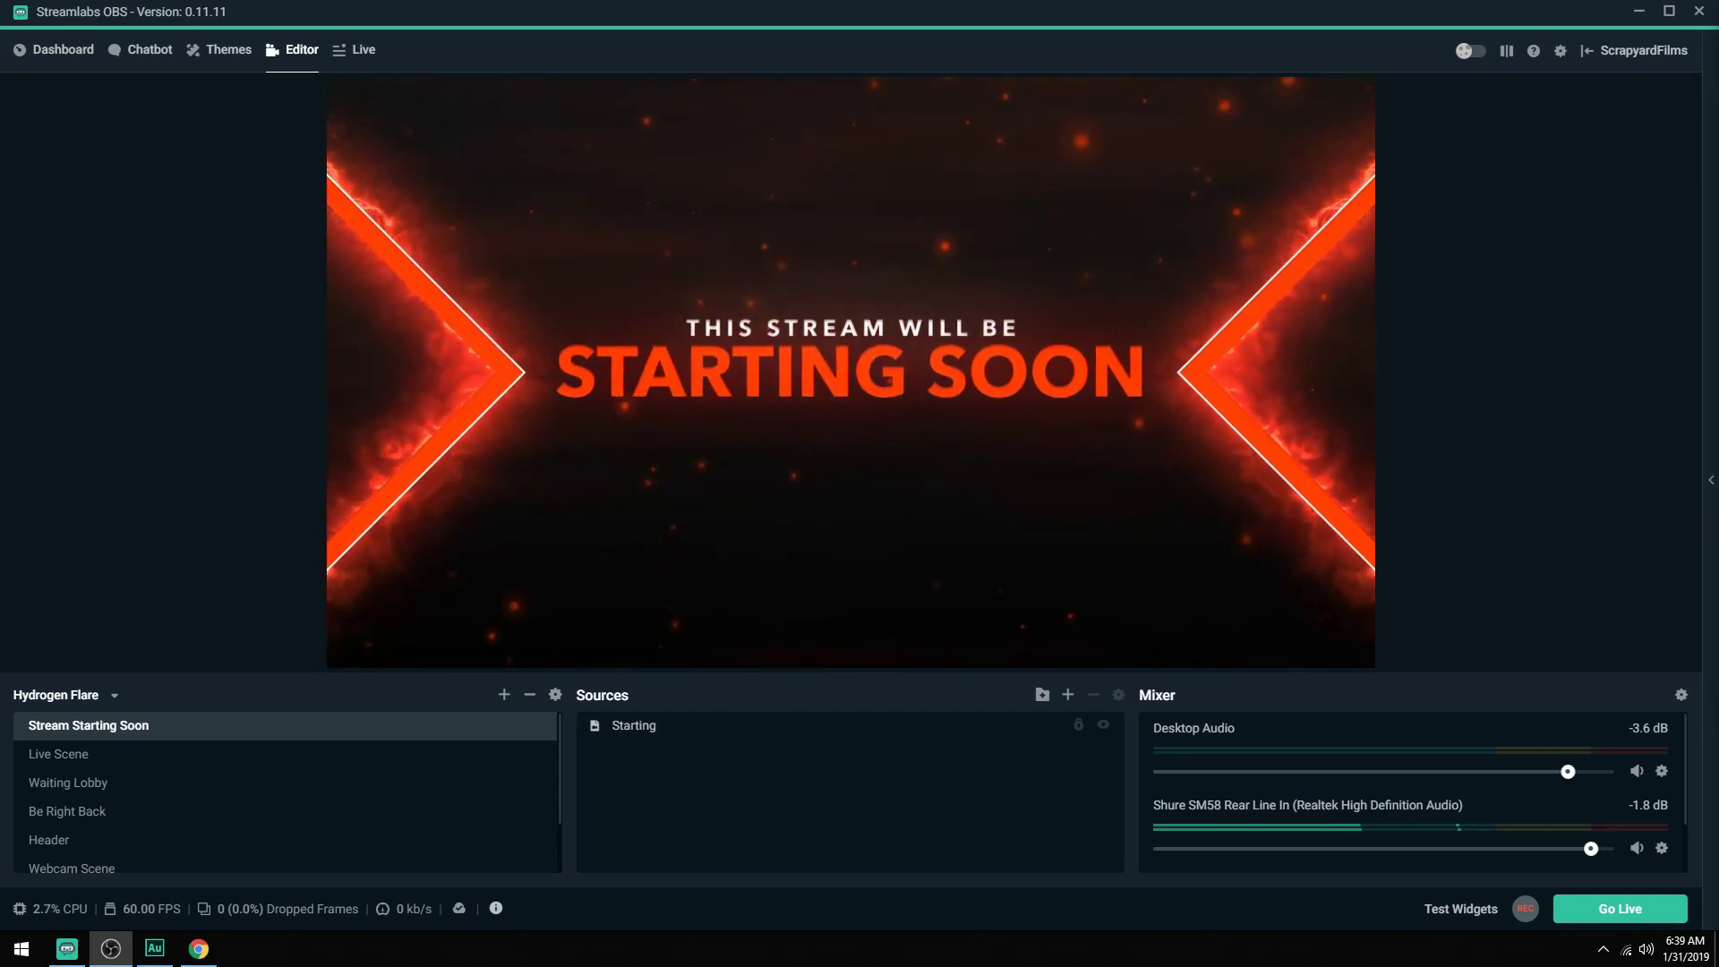
Open the stream settings and set the streaming service to Mixer.com - FTL.
{"action": "left_click", "coordinate": [1559, 52]}
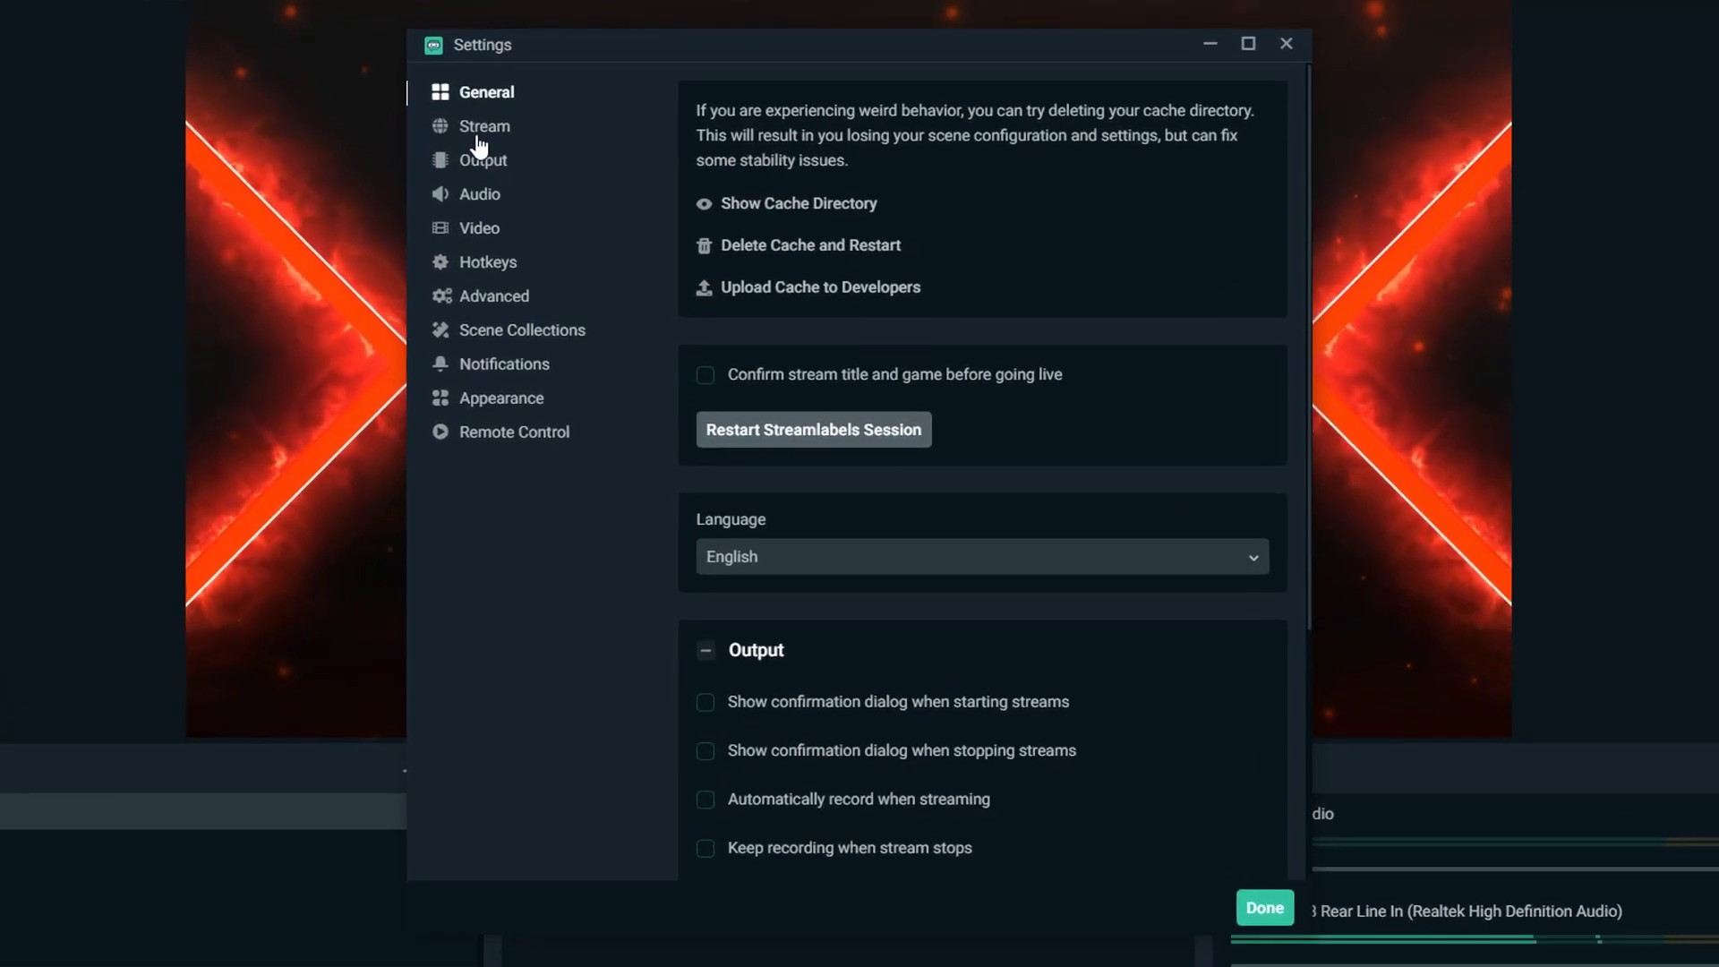
{"action": "left_click", "coordinate": [479, 126]}
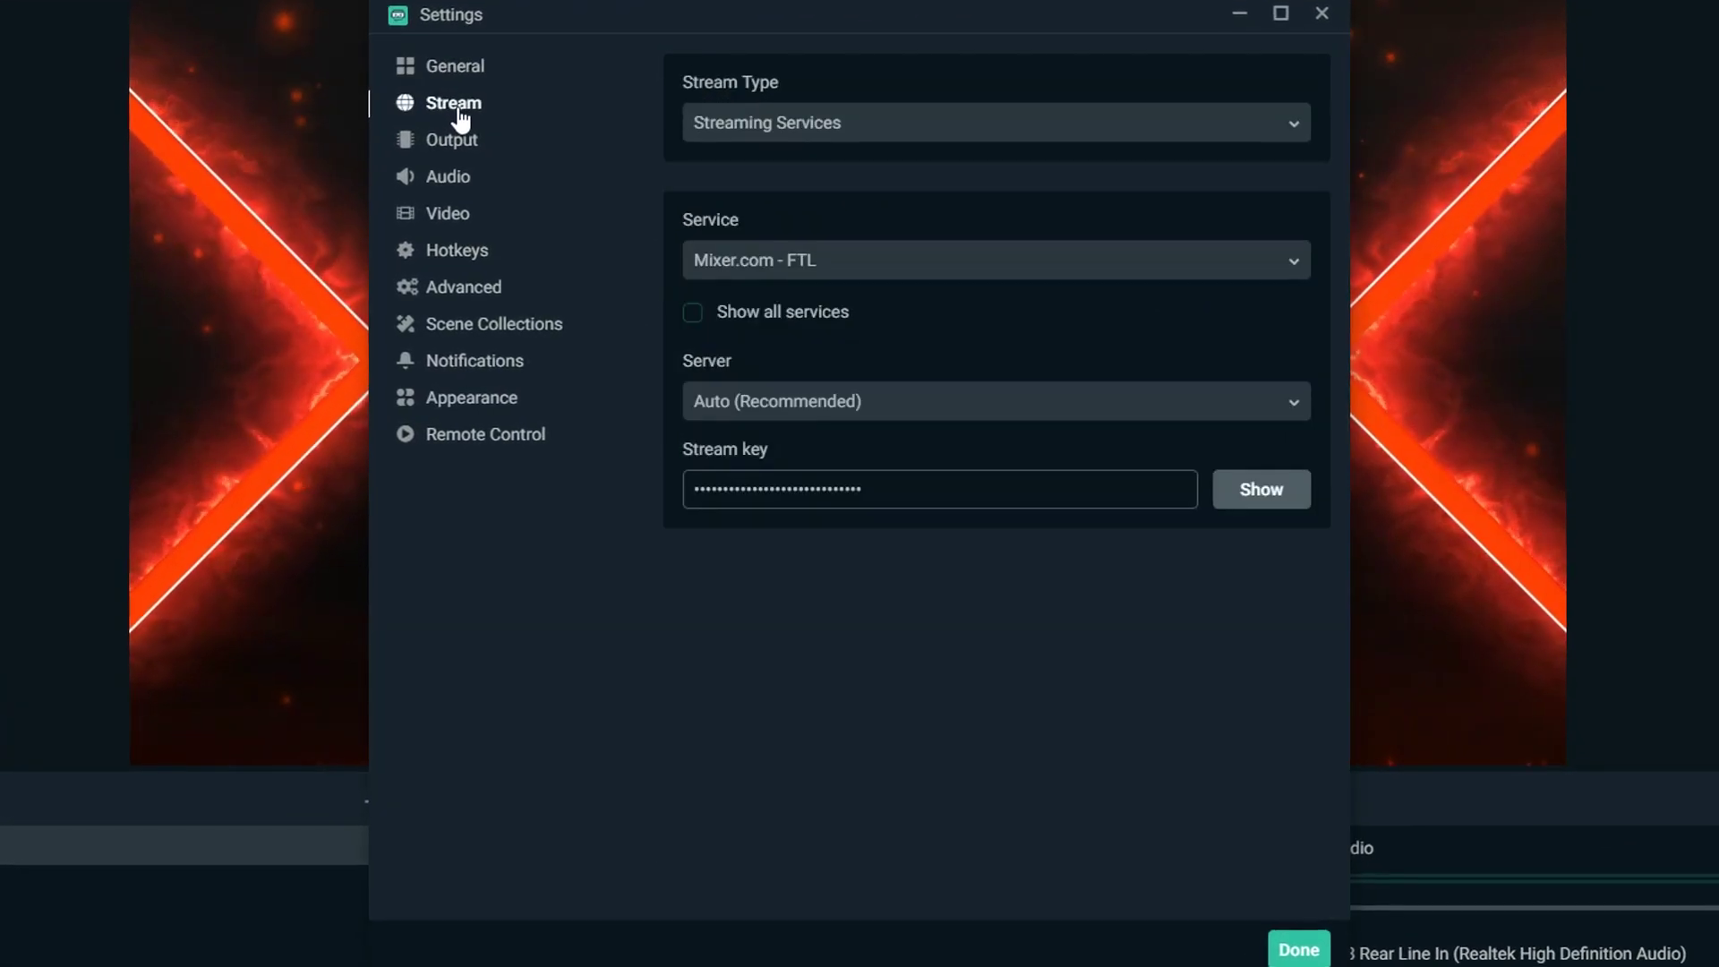
{"action": "left_click", "coordinate": [764, 263]}
{"action": "left_click", "coordinate": [649, 258]}
{"action": "left_click", "coordinate": [756, 263]}
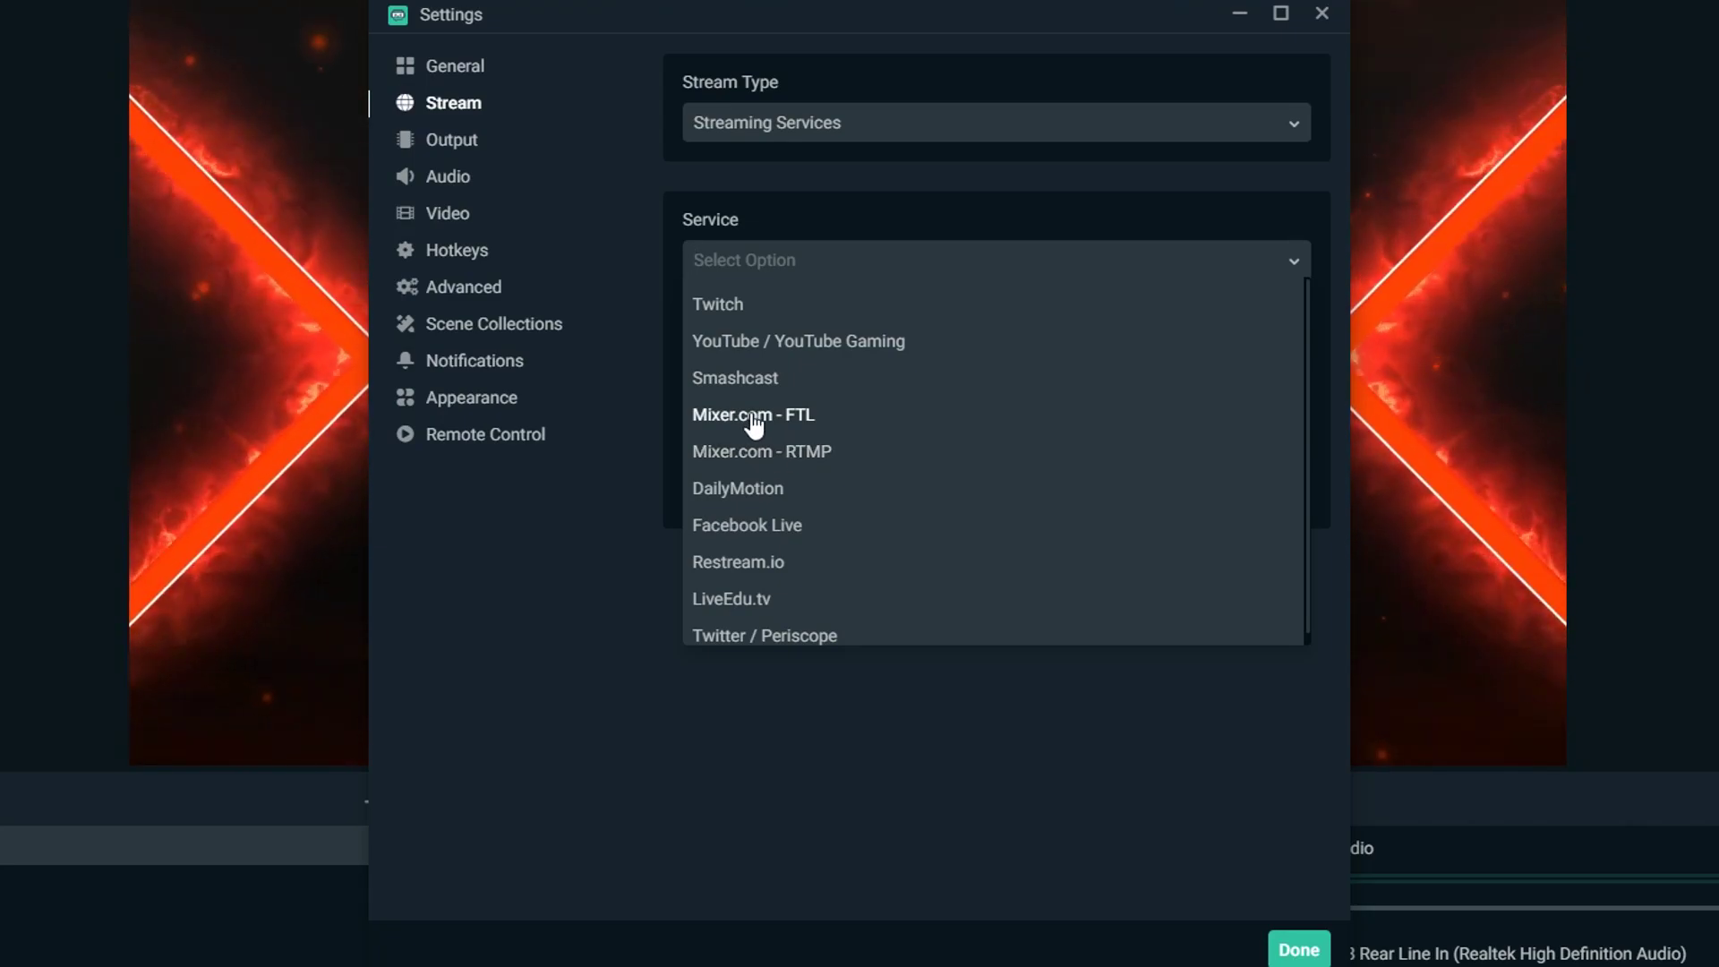
{"action": "left_click", "coordinate": [754, 416]}
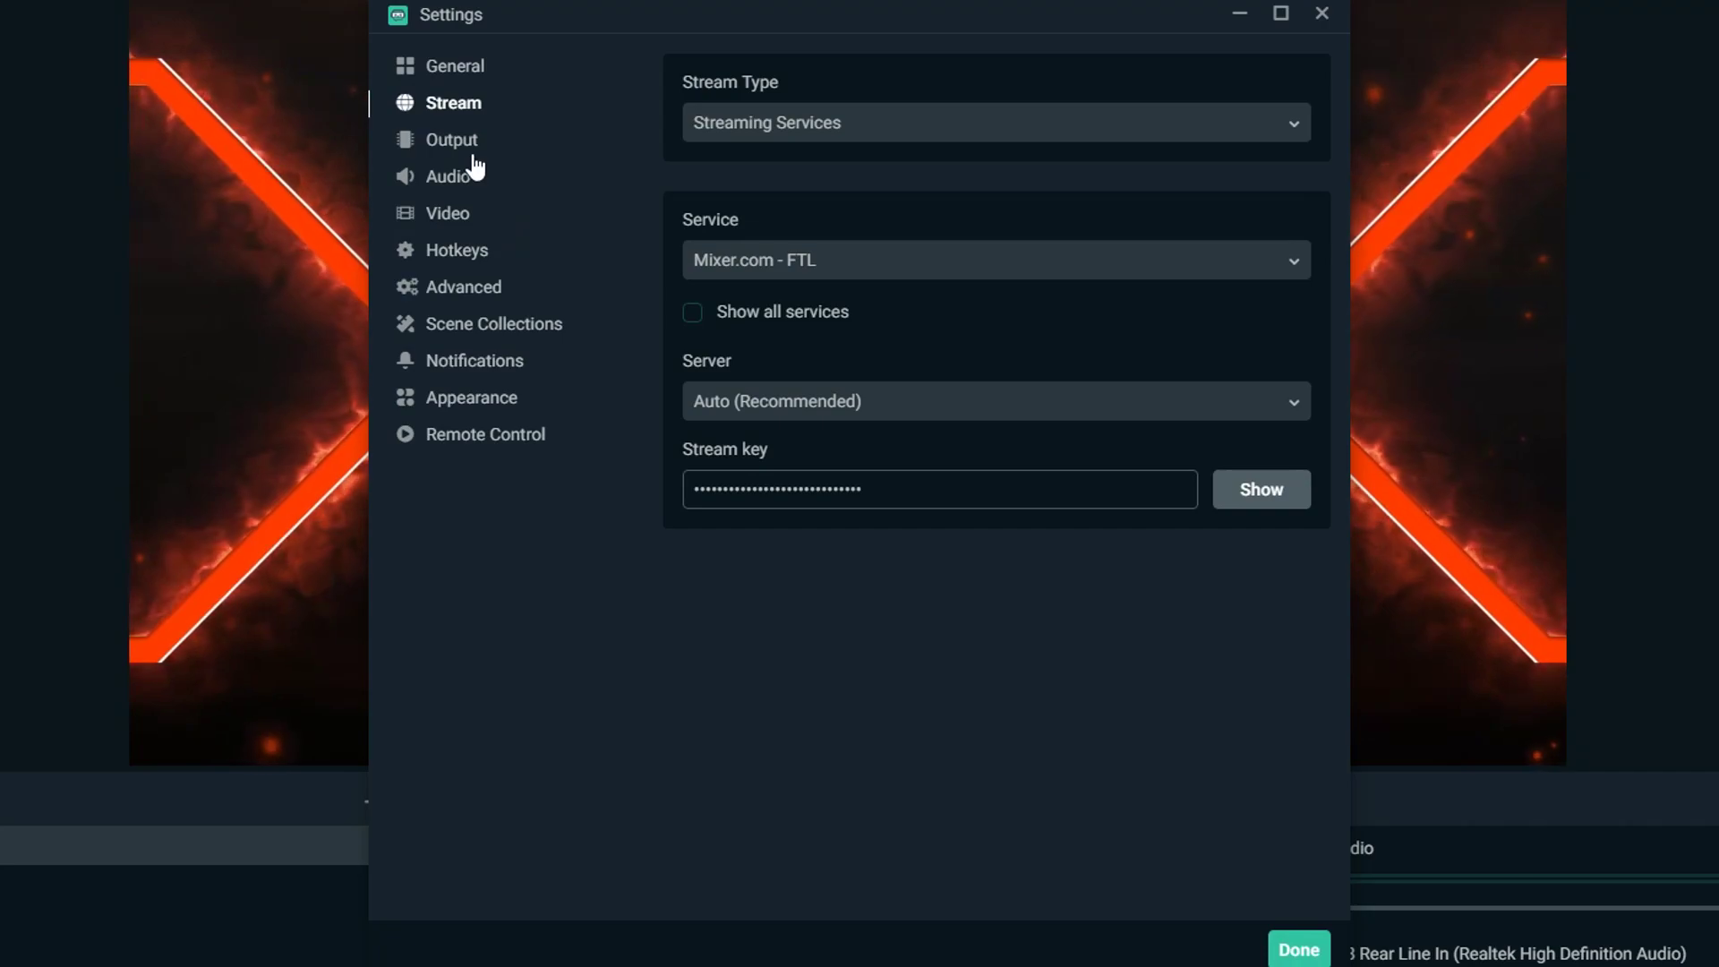
In the video settings, set the downscale filter to Bicubic (Sharpened scaling, 16 samples).
{"action": "left_click", "coordinate": [452, 220]}
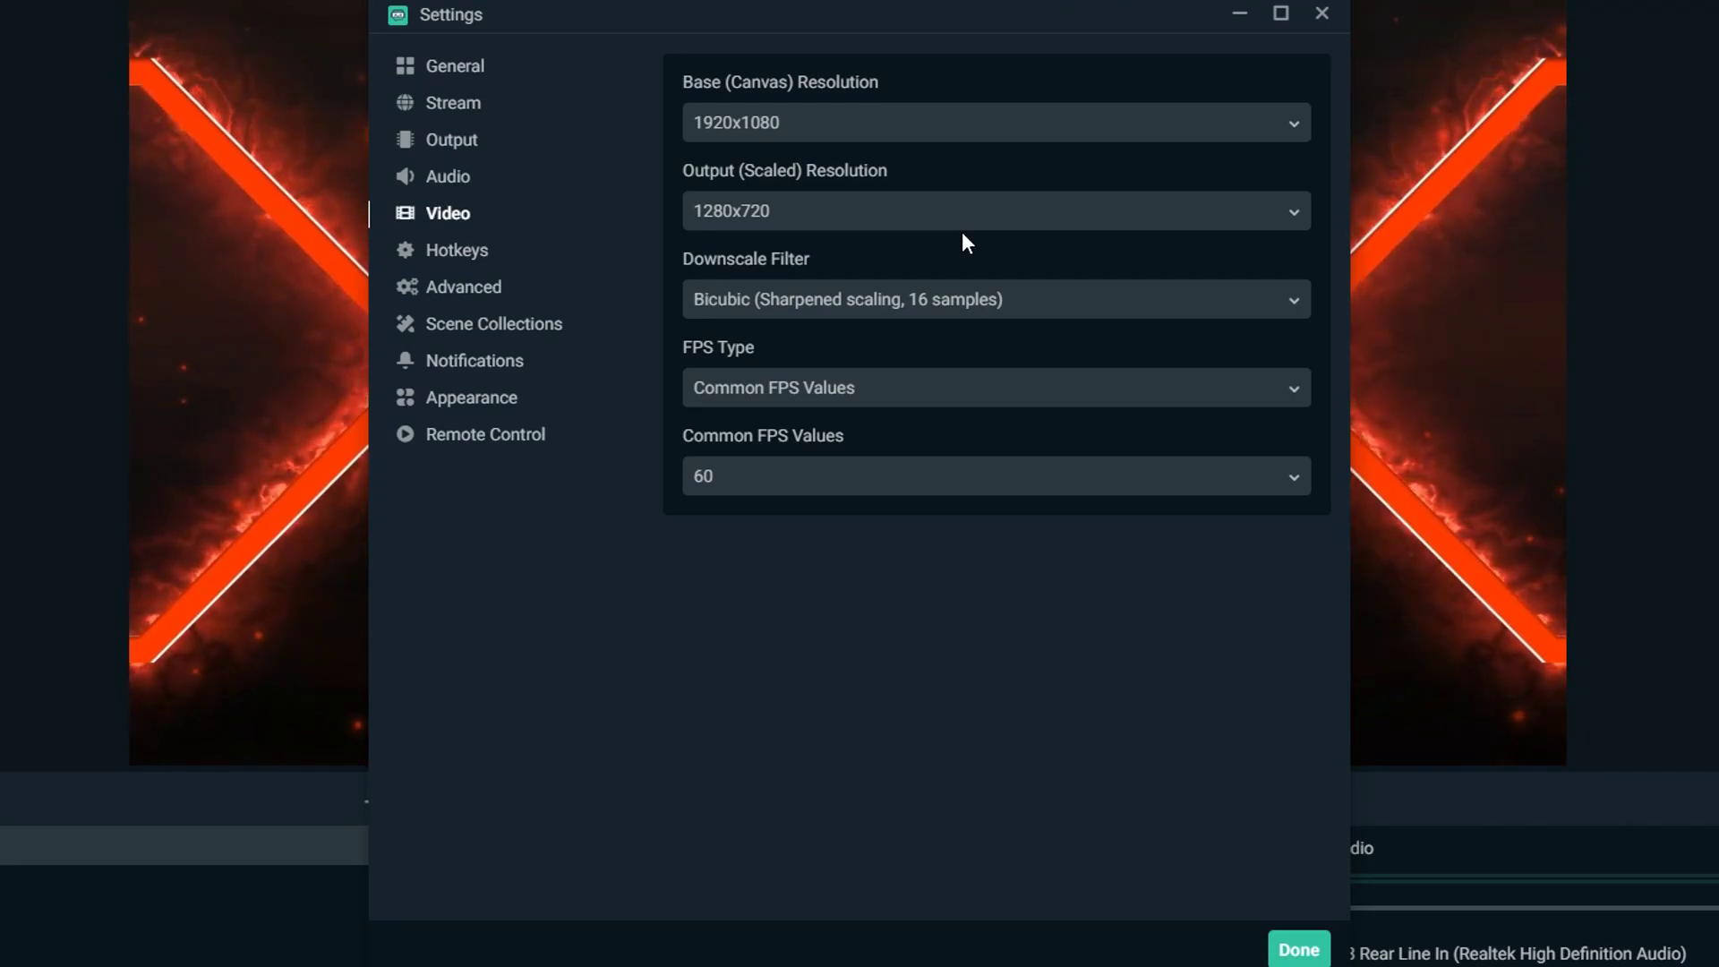
{"action": "left_click", "coordinate": [988, 298]}
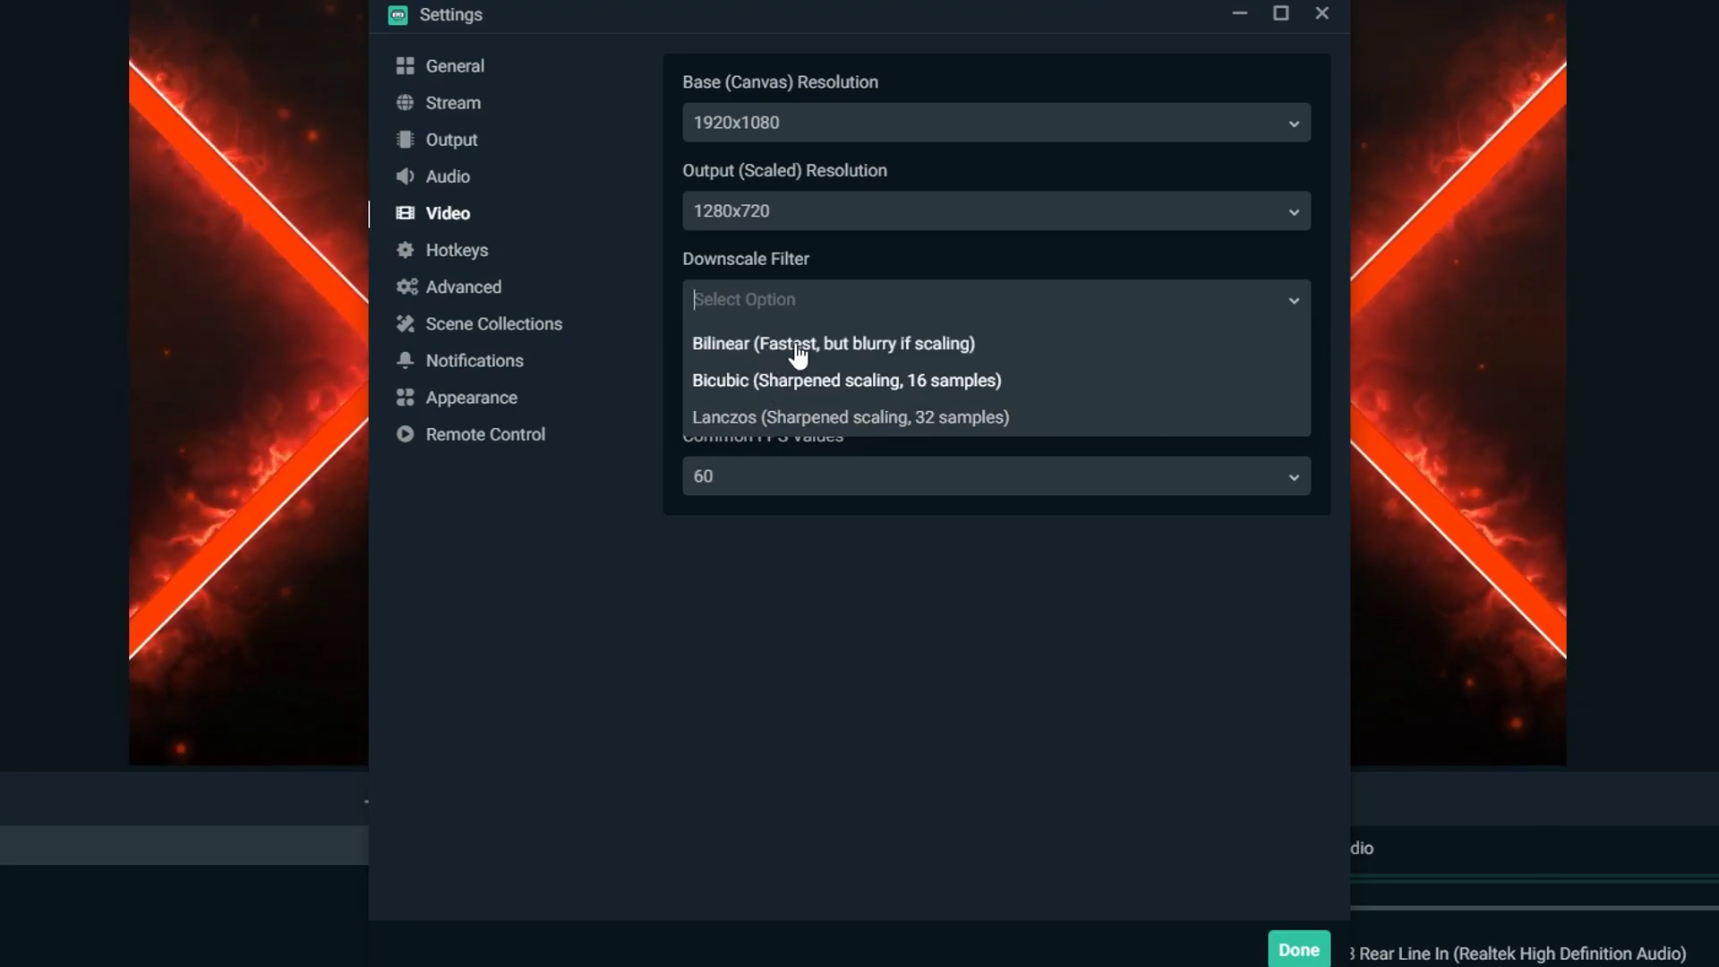
{"action": "left_click", "coordinate": [812, 394]}
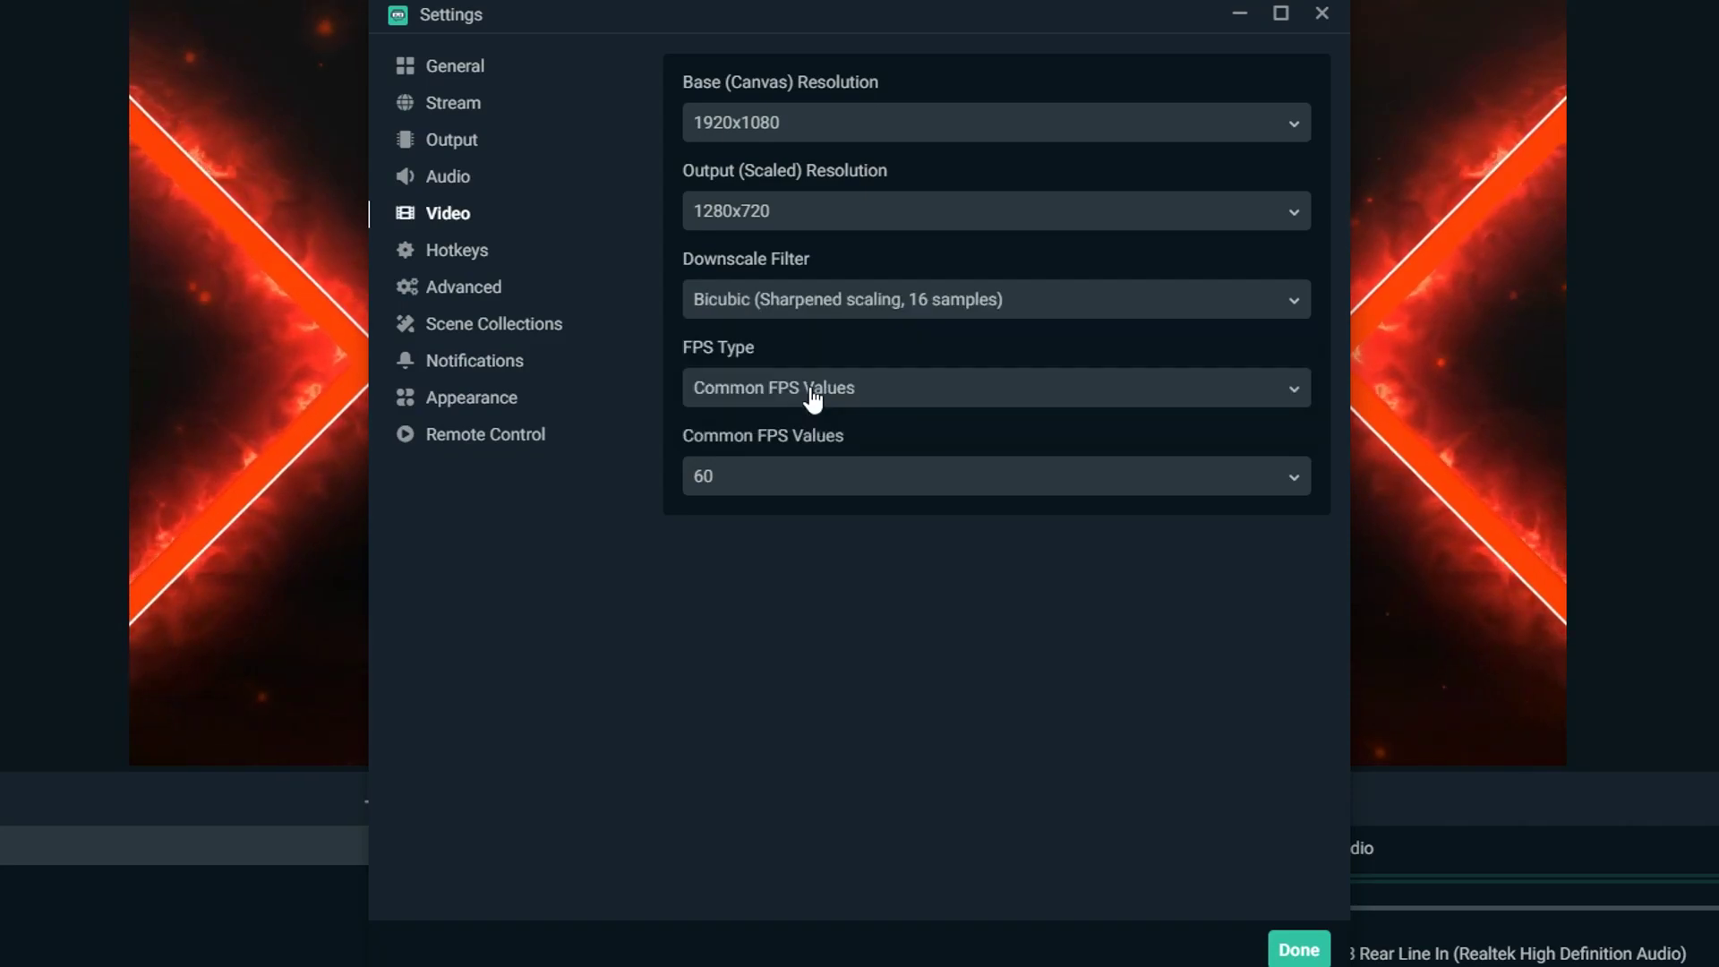
Set the FPS type to Common FPS Values and the frame rate to 60.
{"action": "left_click", "coordinate": [913, 405]}
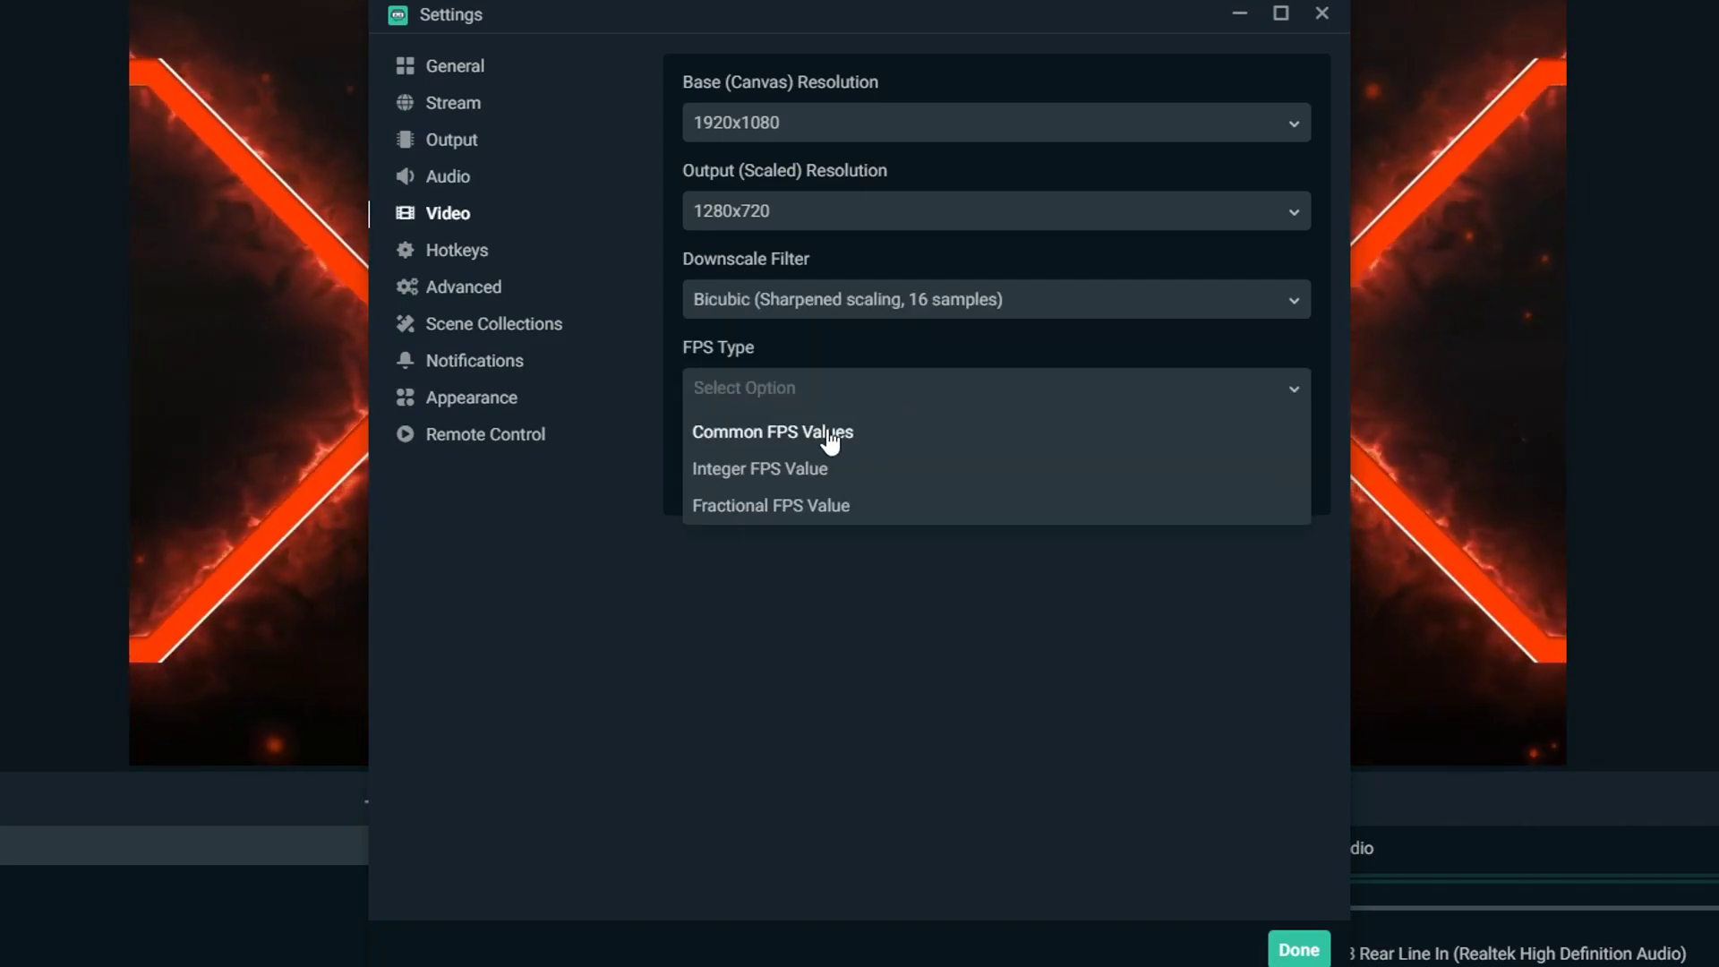
{"action": "left_click", "coordinate": [767, 444]}
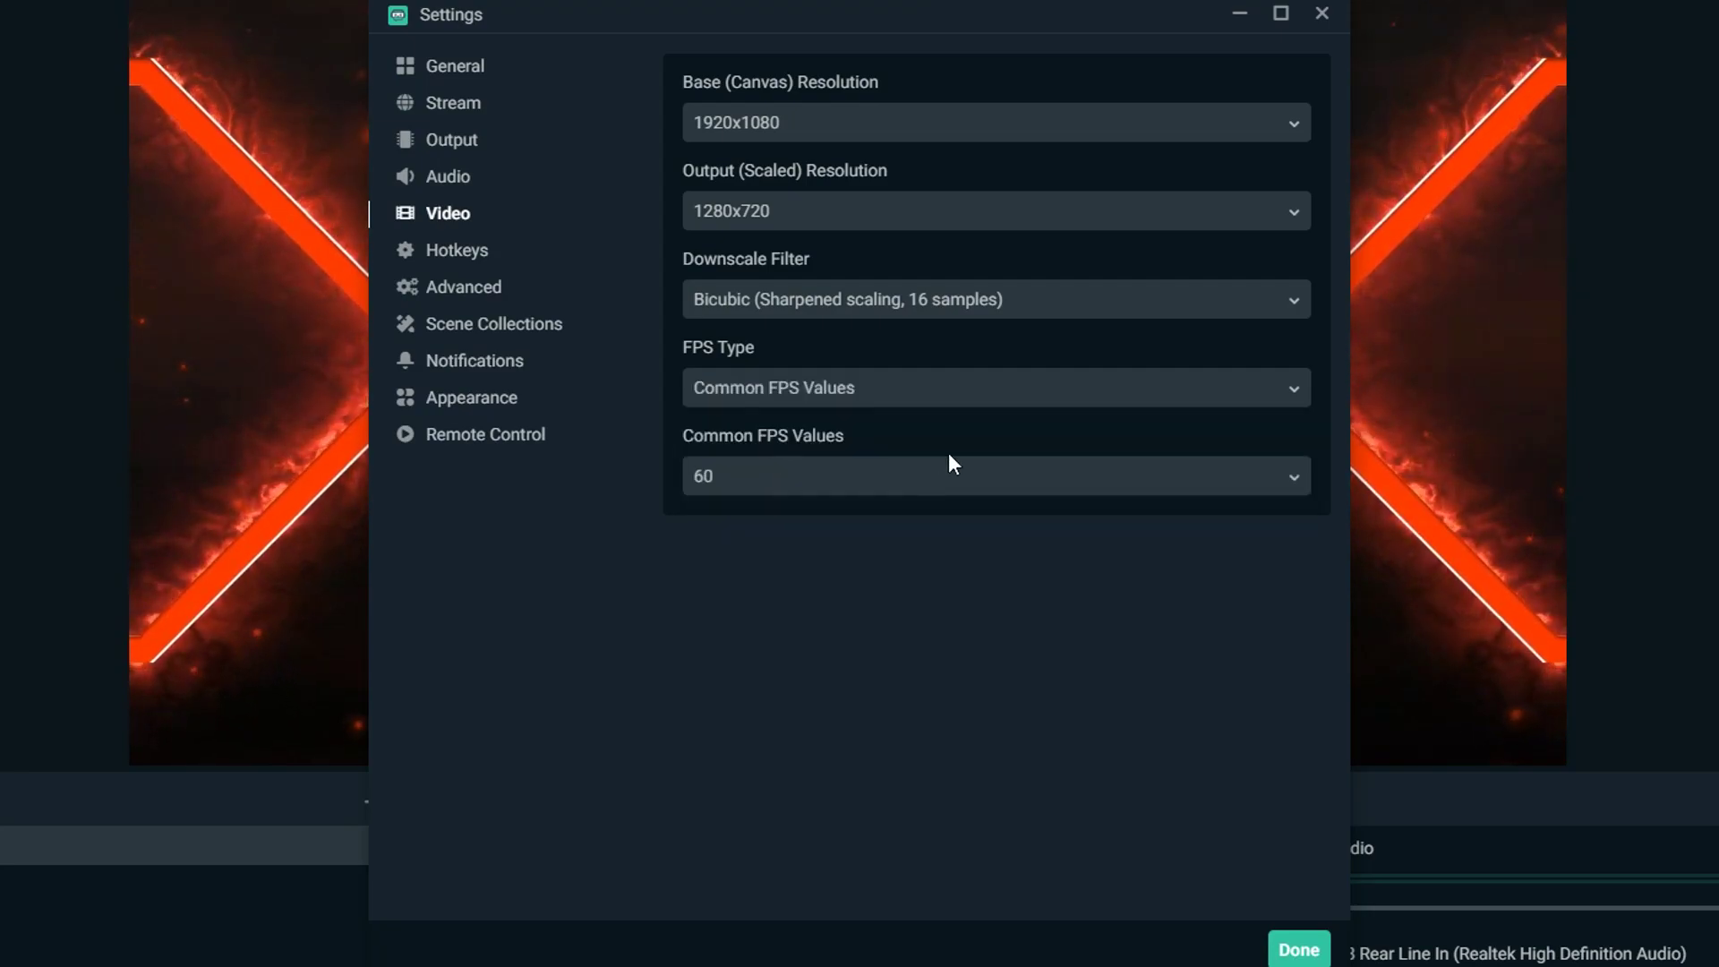
{"action": "left_click", "coordinate": [790, 483]}
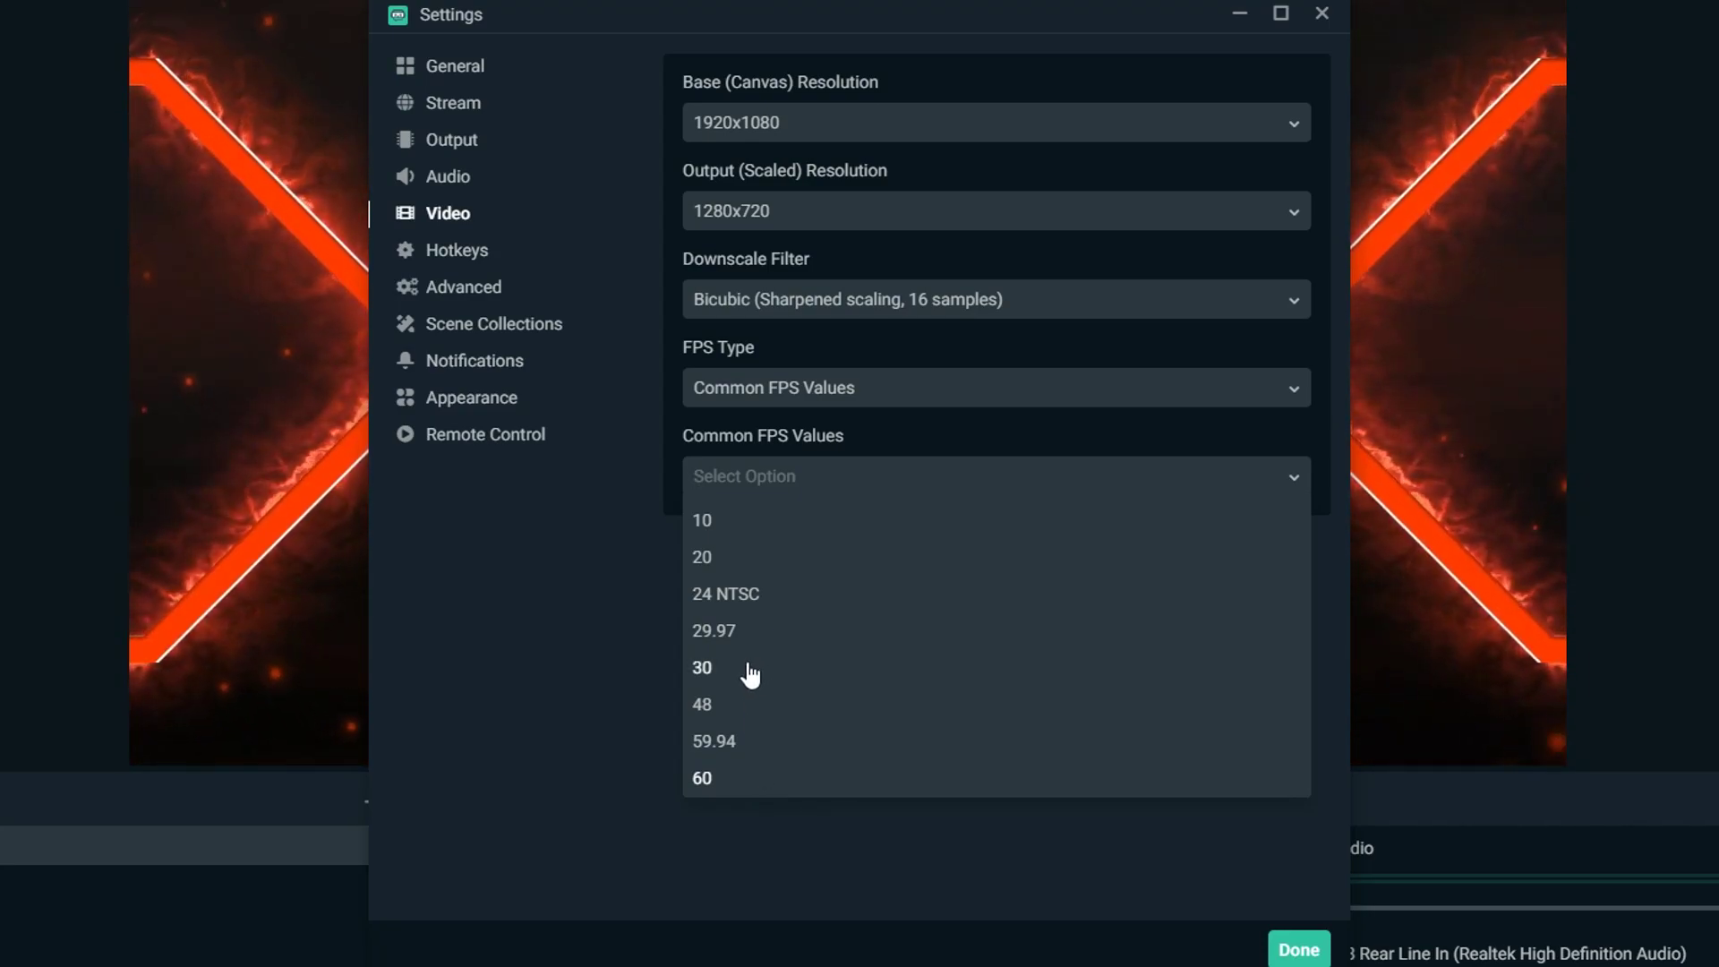
{"action": "left_click", "coordinate": [725, 778]}
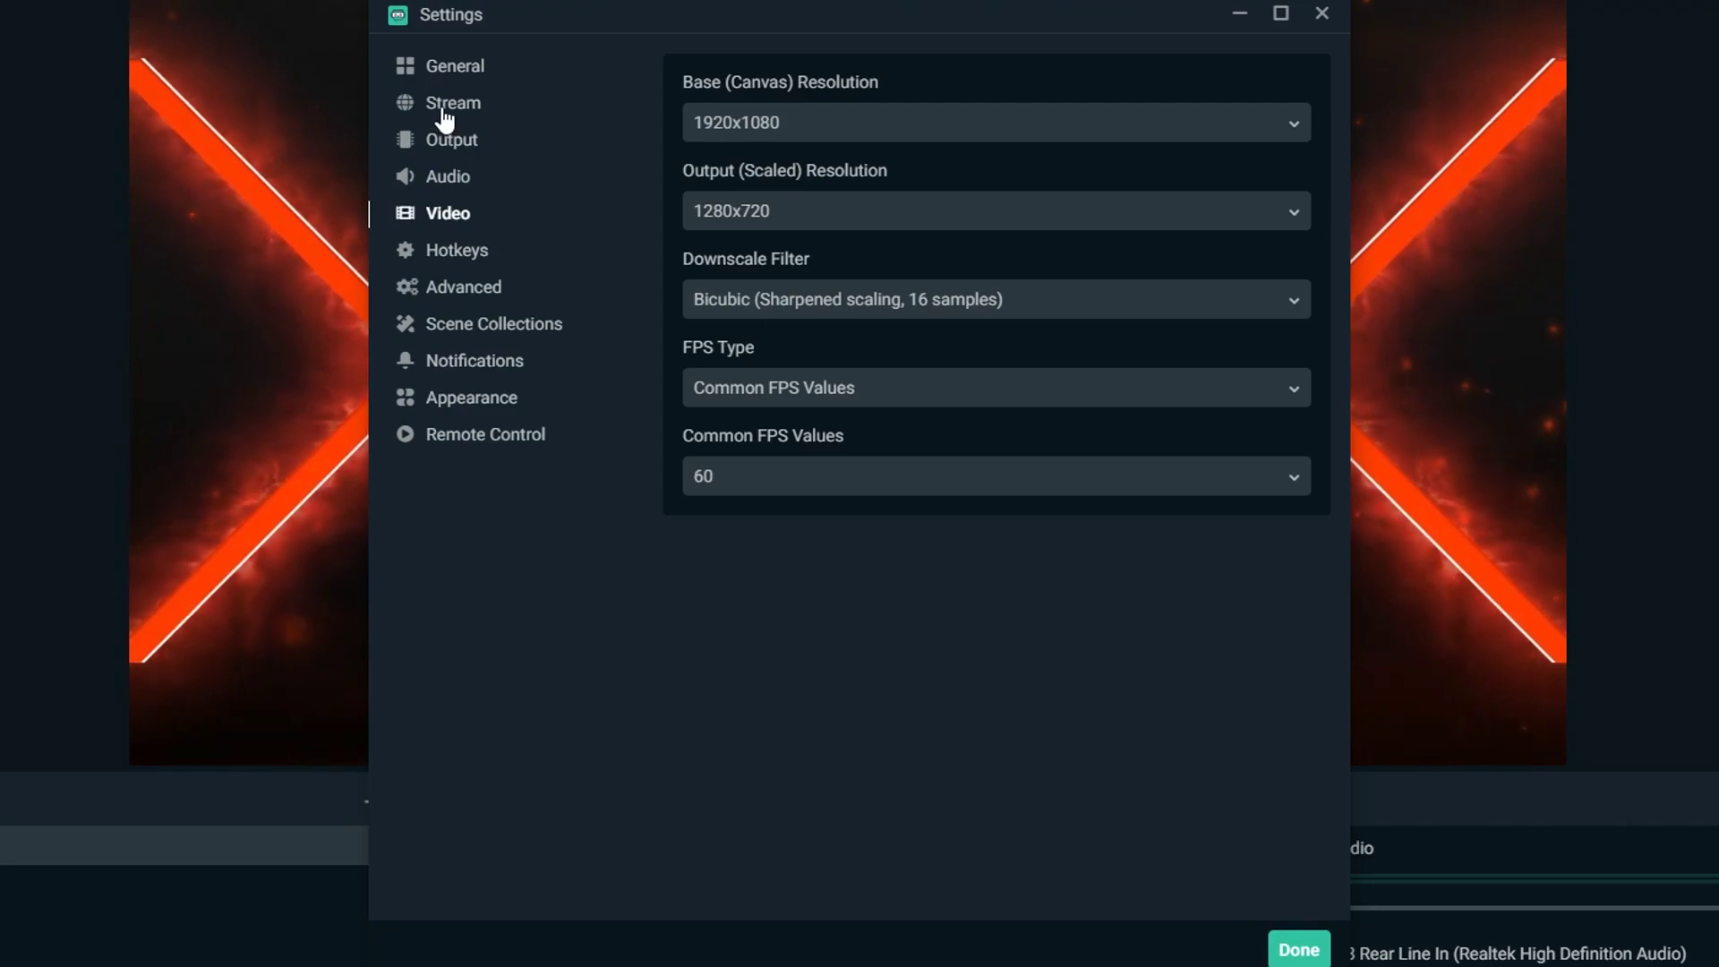
In the streaming output settings, set the rescaled output resolution to 1280x720 and the rate control to CBR.
{"action": "left_click", "coordinate": [447, 143]}
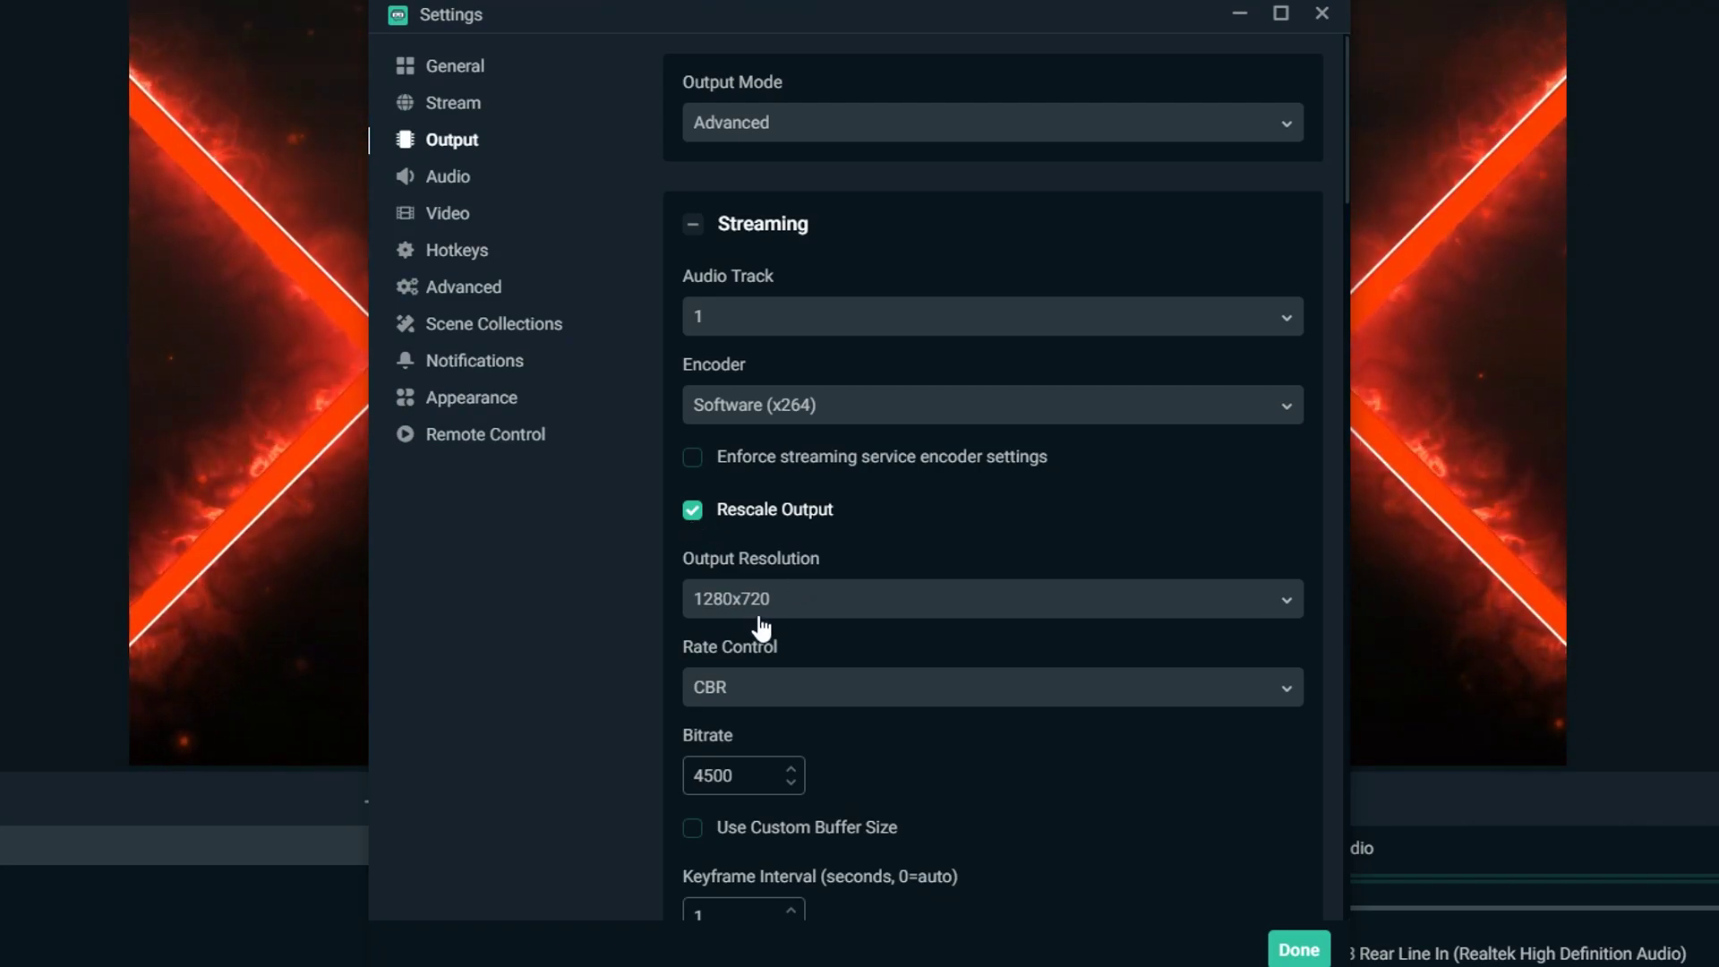
{"action": "left_click", "coordinate": [1230, 608]}
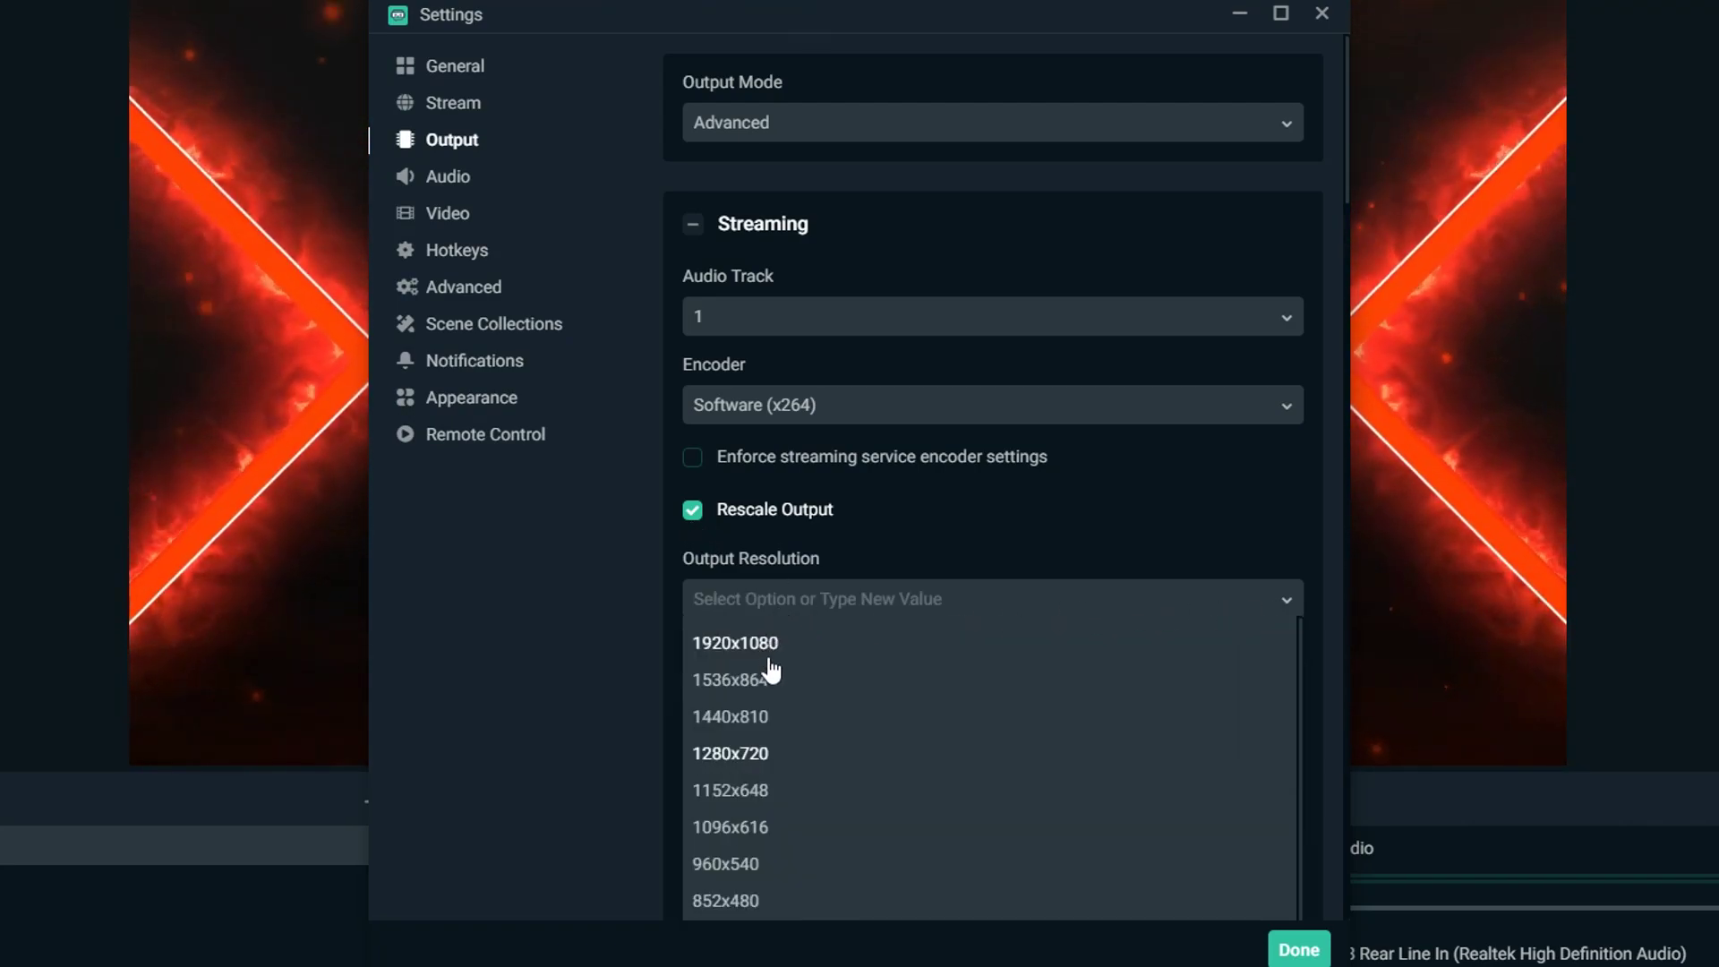
{"action": "left_click", "coordinate": [731, 755]}
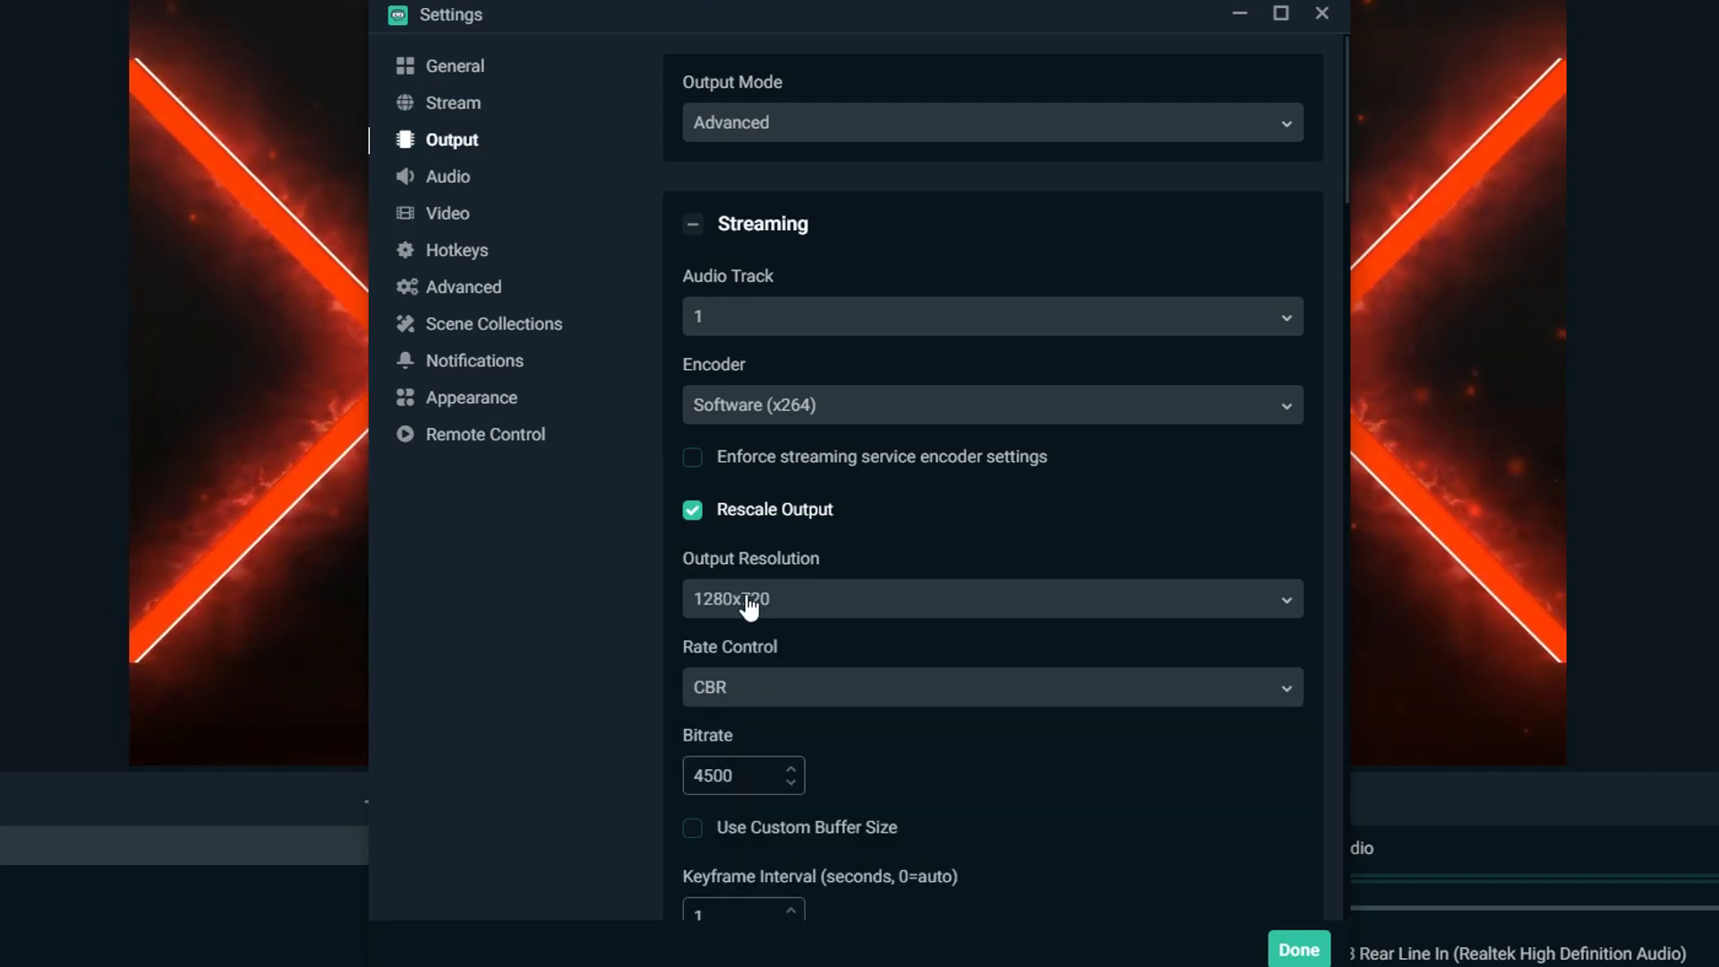
{"action": "scroll", "coordinate": [845, 523], "scroll_direction": "down", "scroll_amount": 3}
{"action": "left_click", "coordinate": [756, 444]}
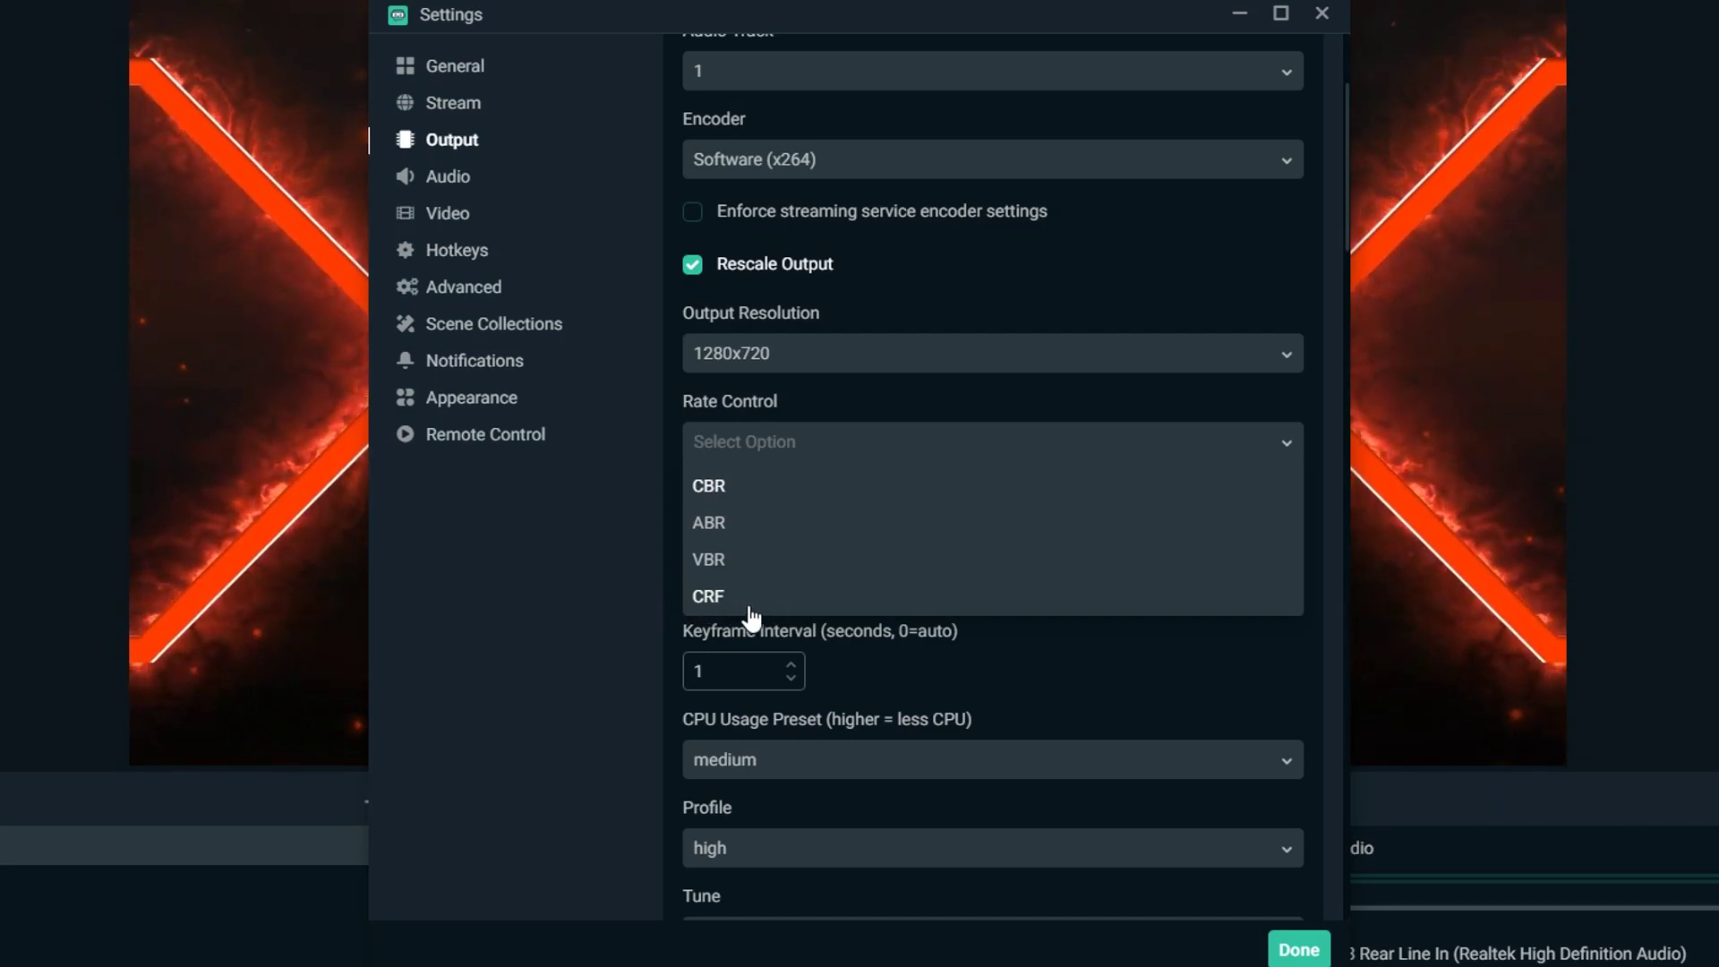
{"action": "left_click", "coordinate": [720, 494]}
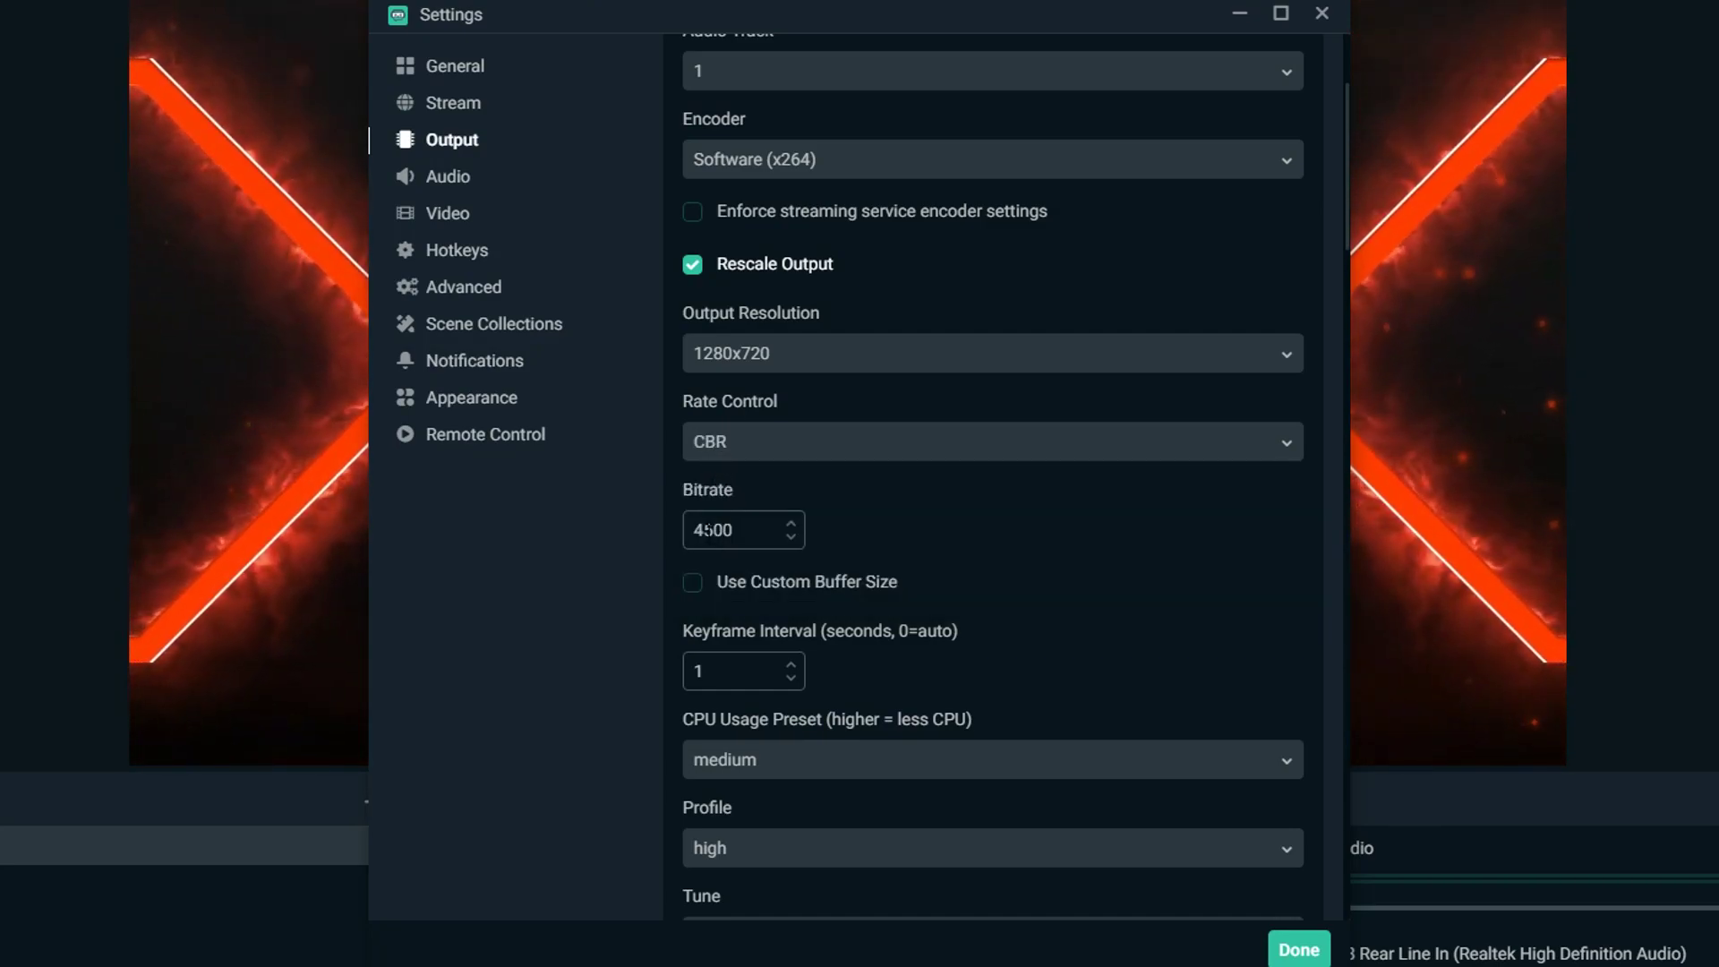
Try the ABR and VBR rate control modes for the streaming output.
{"action": "left_click_drag", "start_coordinate": [695, 529], "coordinate": [752, 528]}
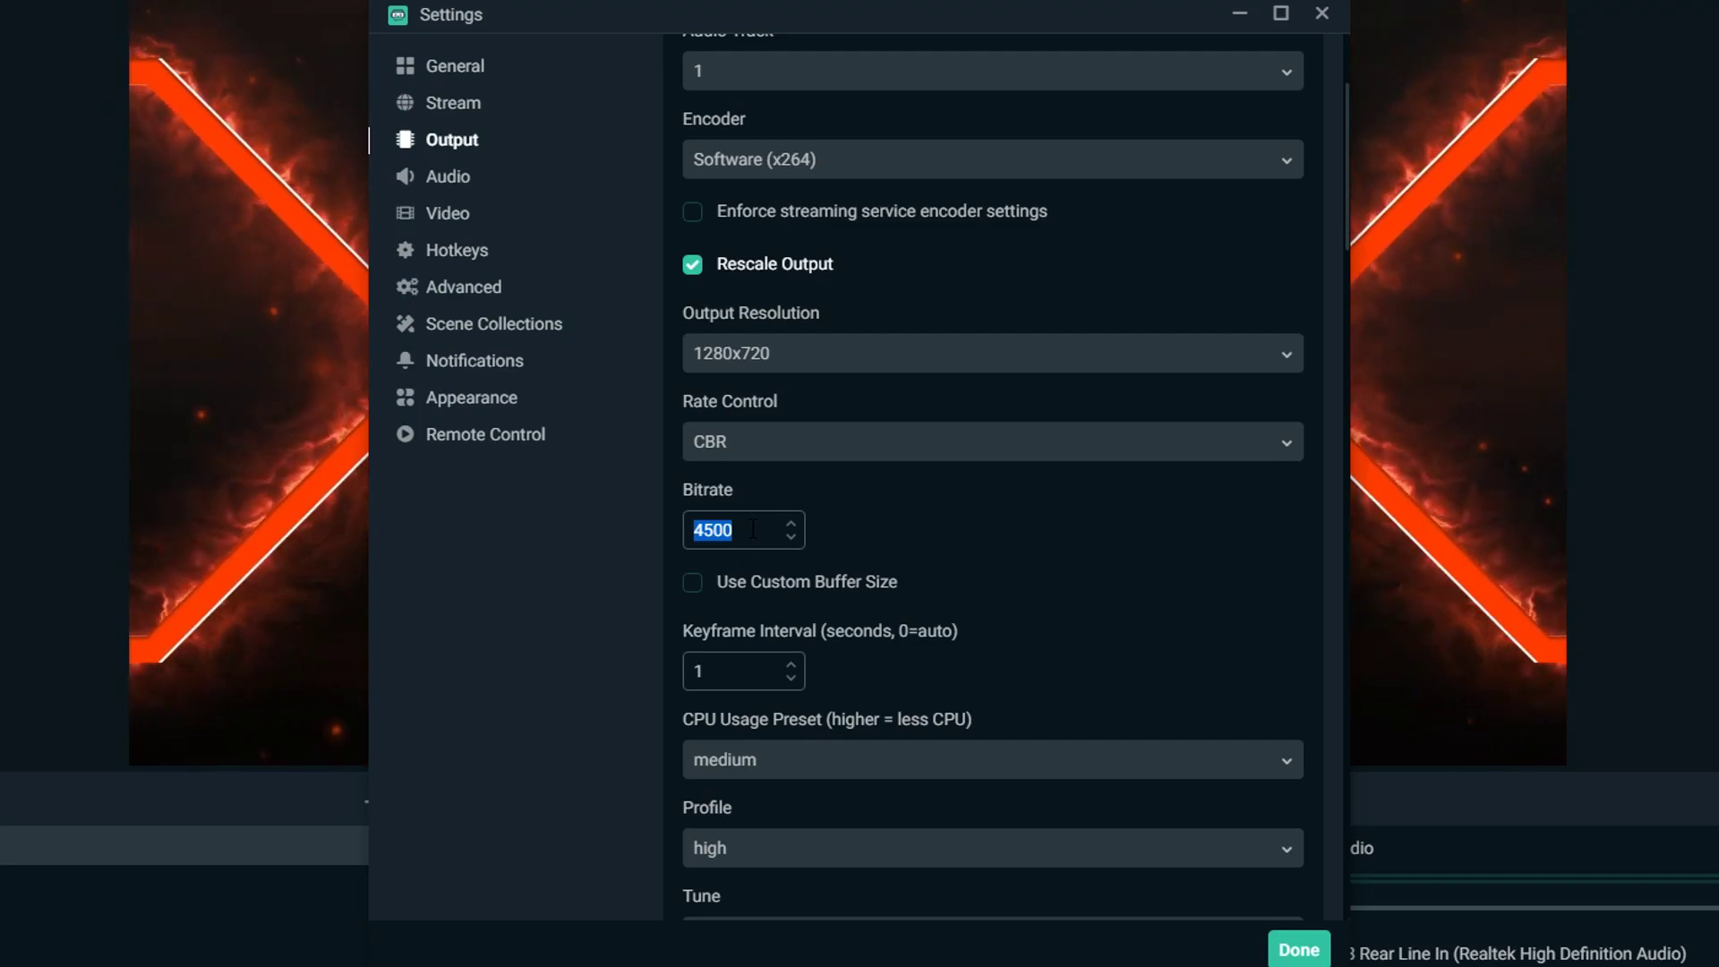
{"action": "left_click", "coordinate": [743, 441]}
{"action": "left_click", "coordinate": [705, 523]}
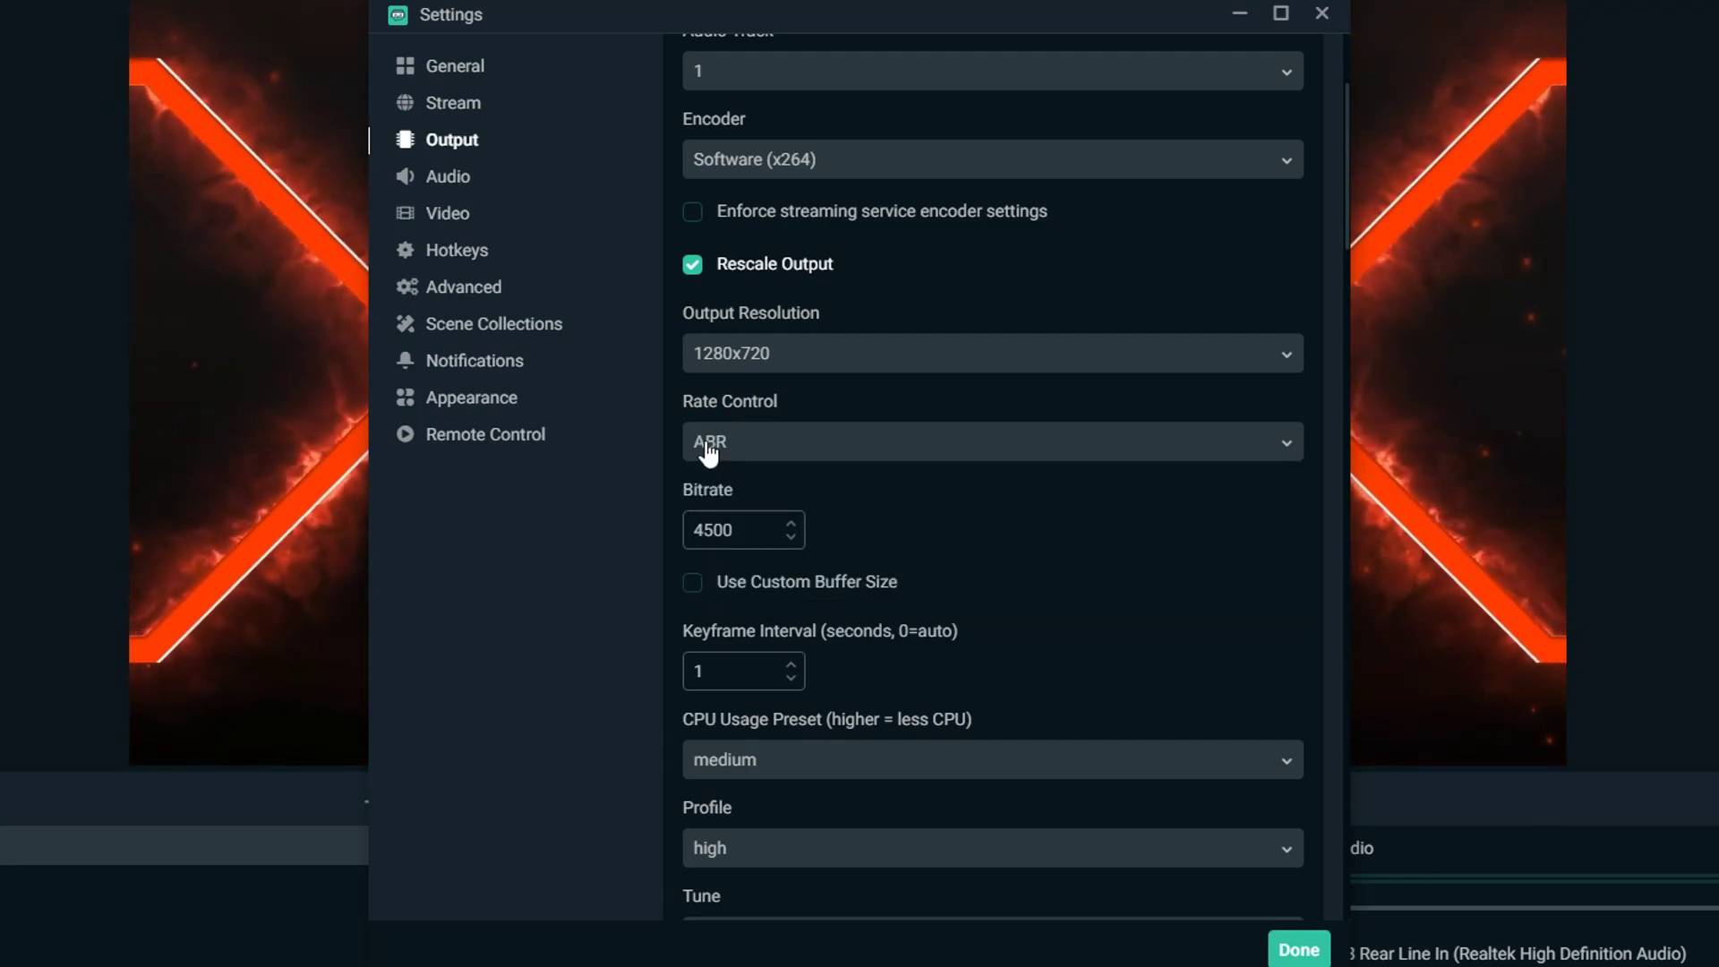
{"action": "double_click", "coordinate": [686, 532]}
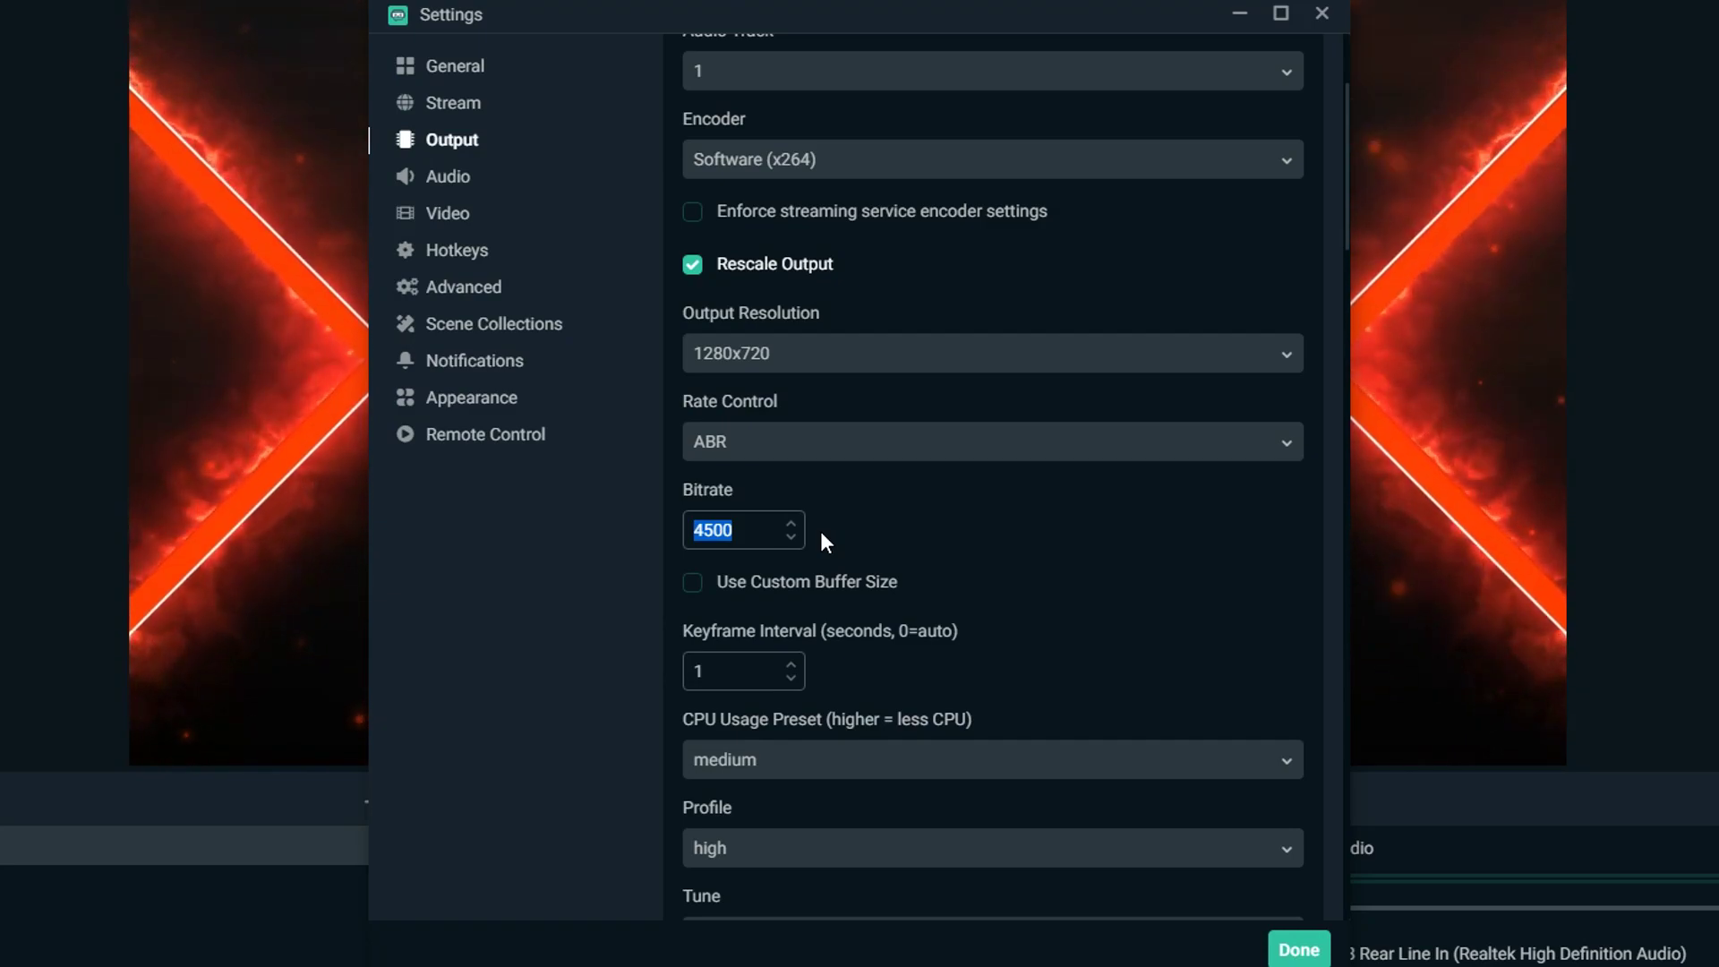
{"action": "left_click", "coordinate": [761, 442]}
{"action": "left_click", "coordinate": [708, 560]}
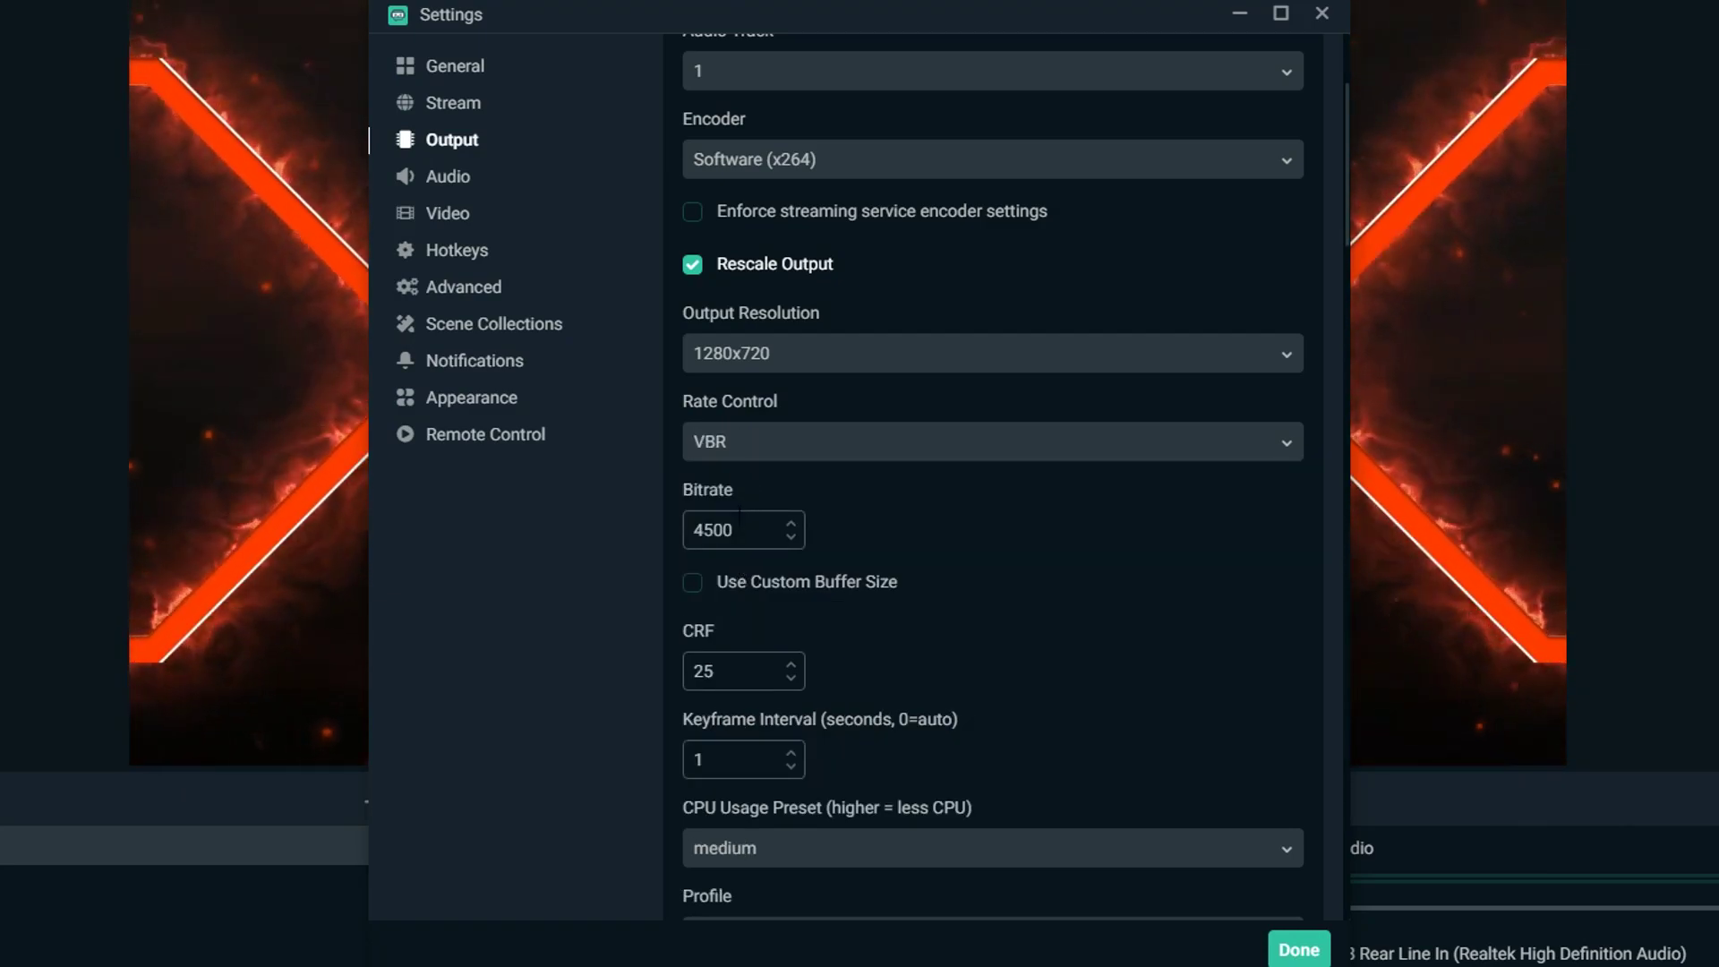
{"action": "left_click_drag", "start_coordinate": [727, 672], "coordinate": [672, 674]}
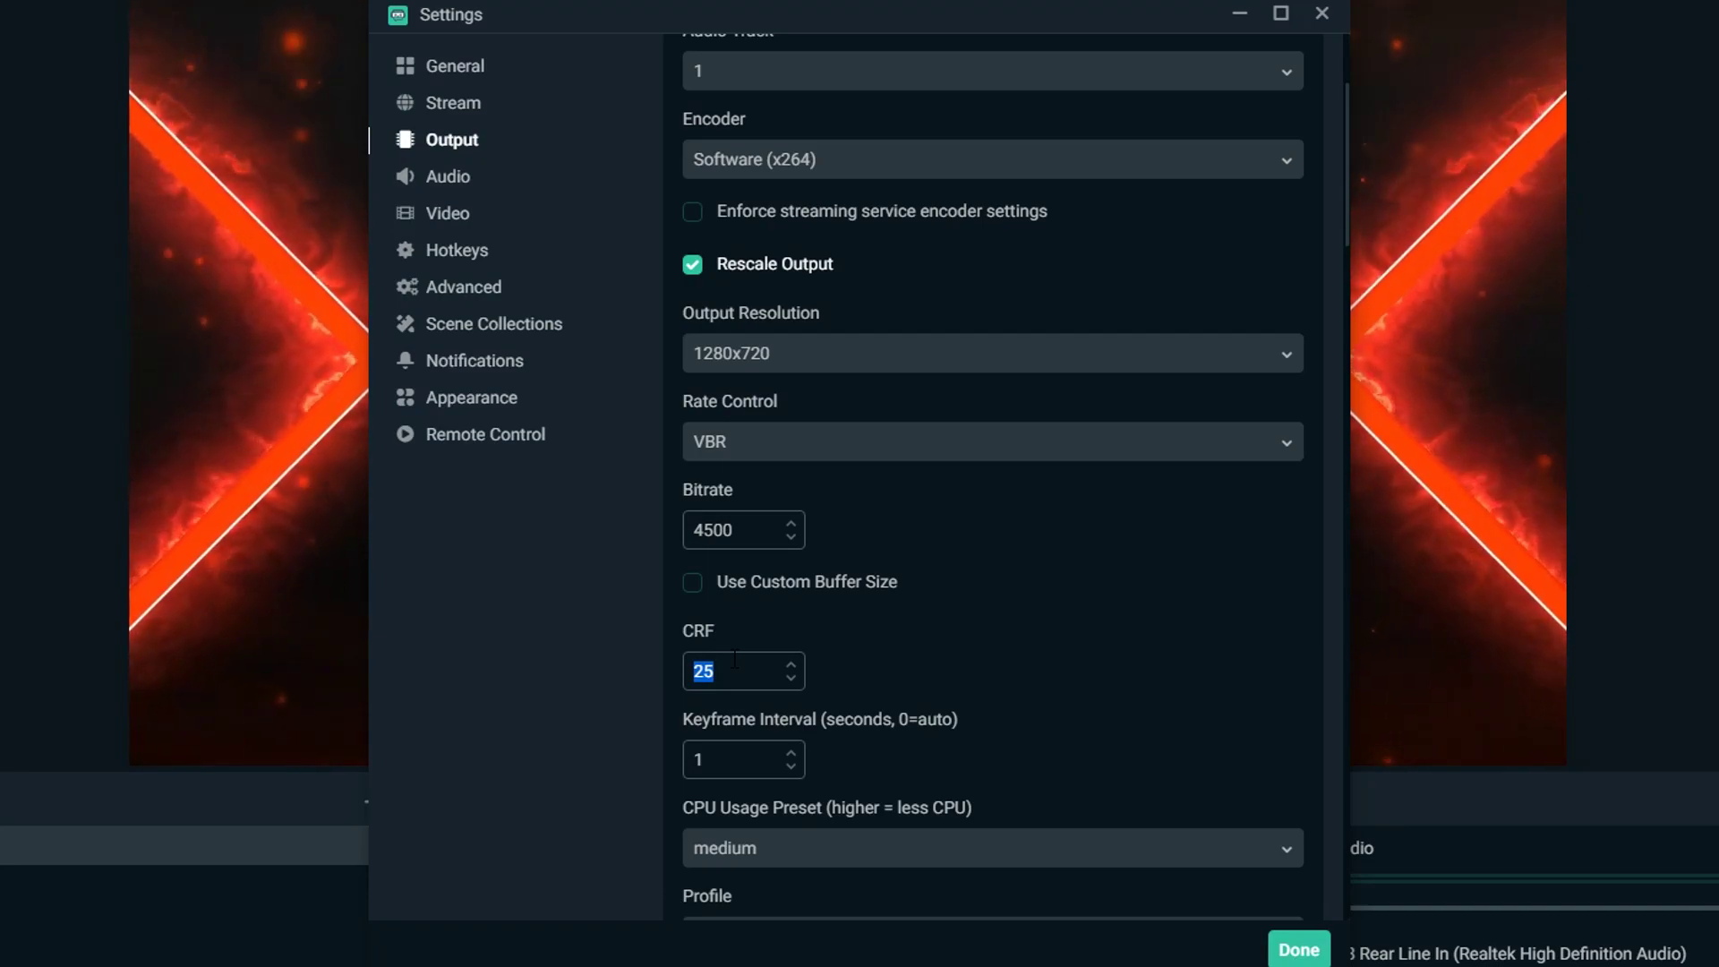
Set the streaming rate control to CBR with a bitrate of 4500.
{"action": "left_click", "coordinate": [854, 440]}
{"action": "left_click", "coordinate": [752, 488]}
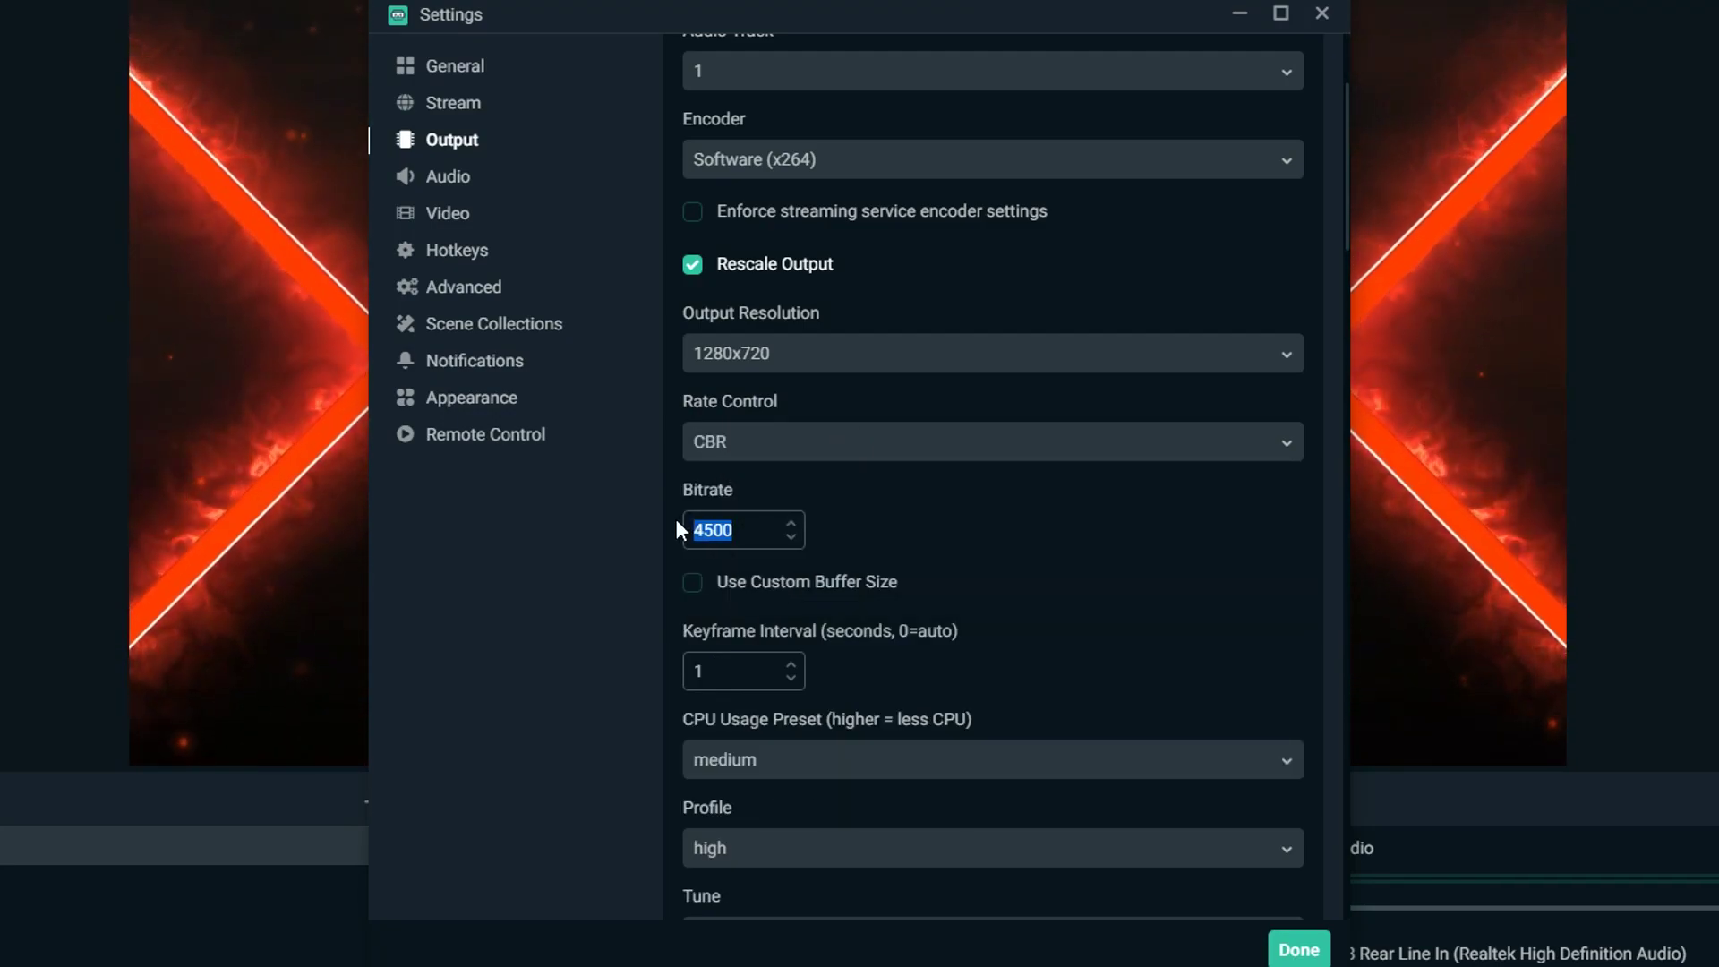
{"action": "left_click_drag", "start_coordinate": [732, 529], "coordinate": [680, 514]}
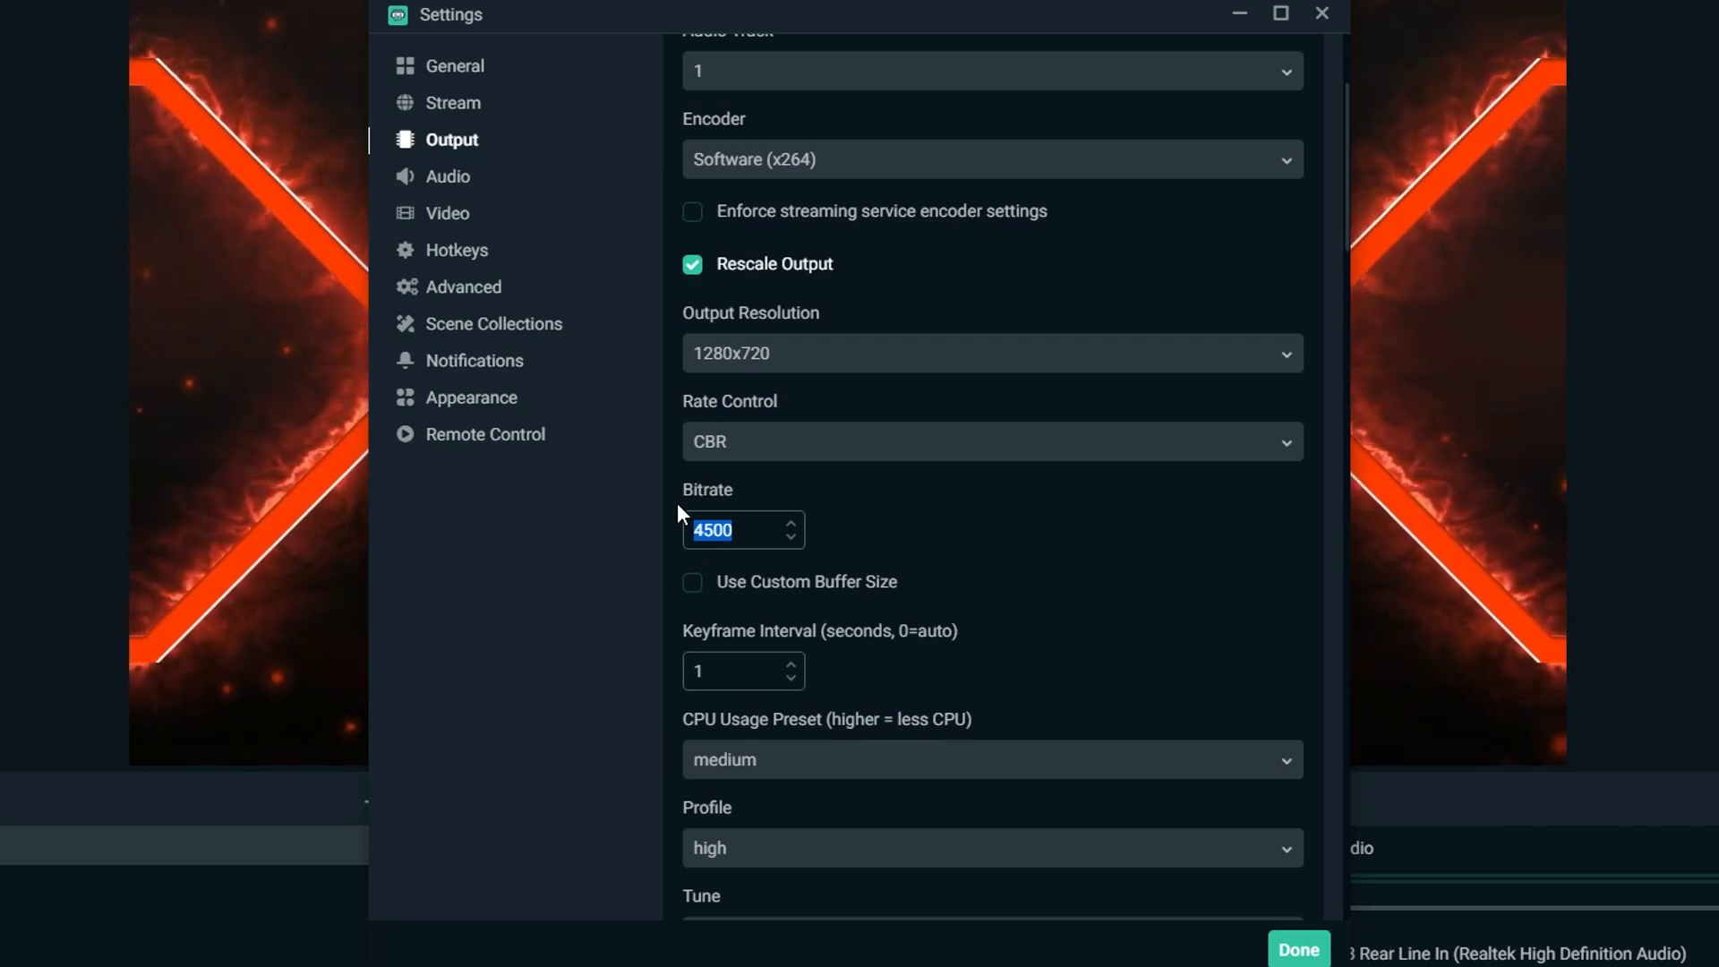
{"action": "type", "text": "4500"}
{"action": "key", "text": "ctrl+a"}
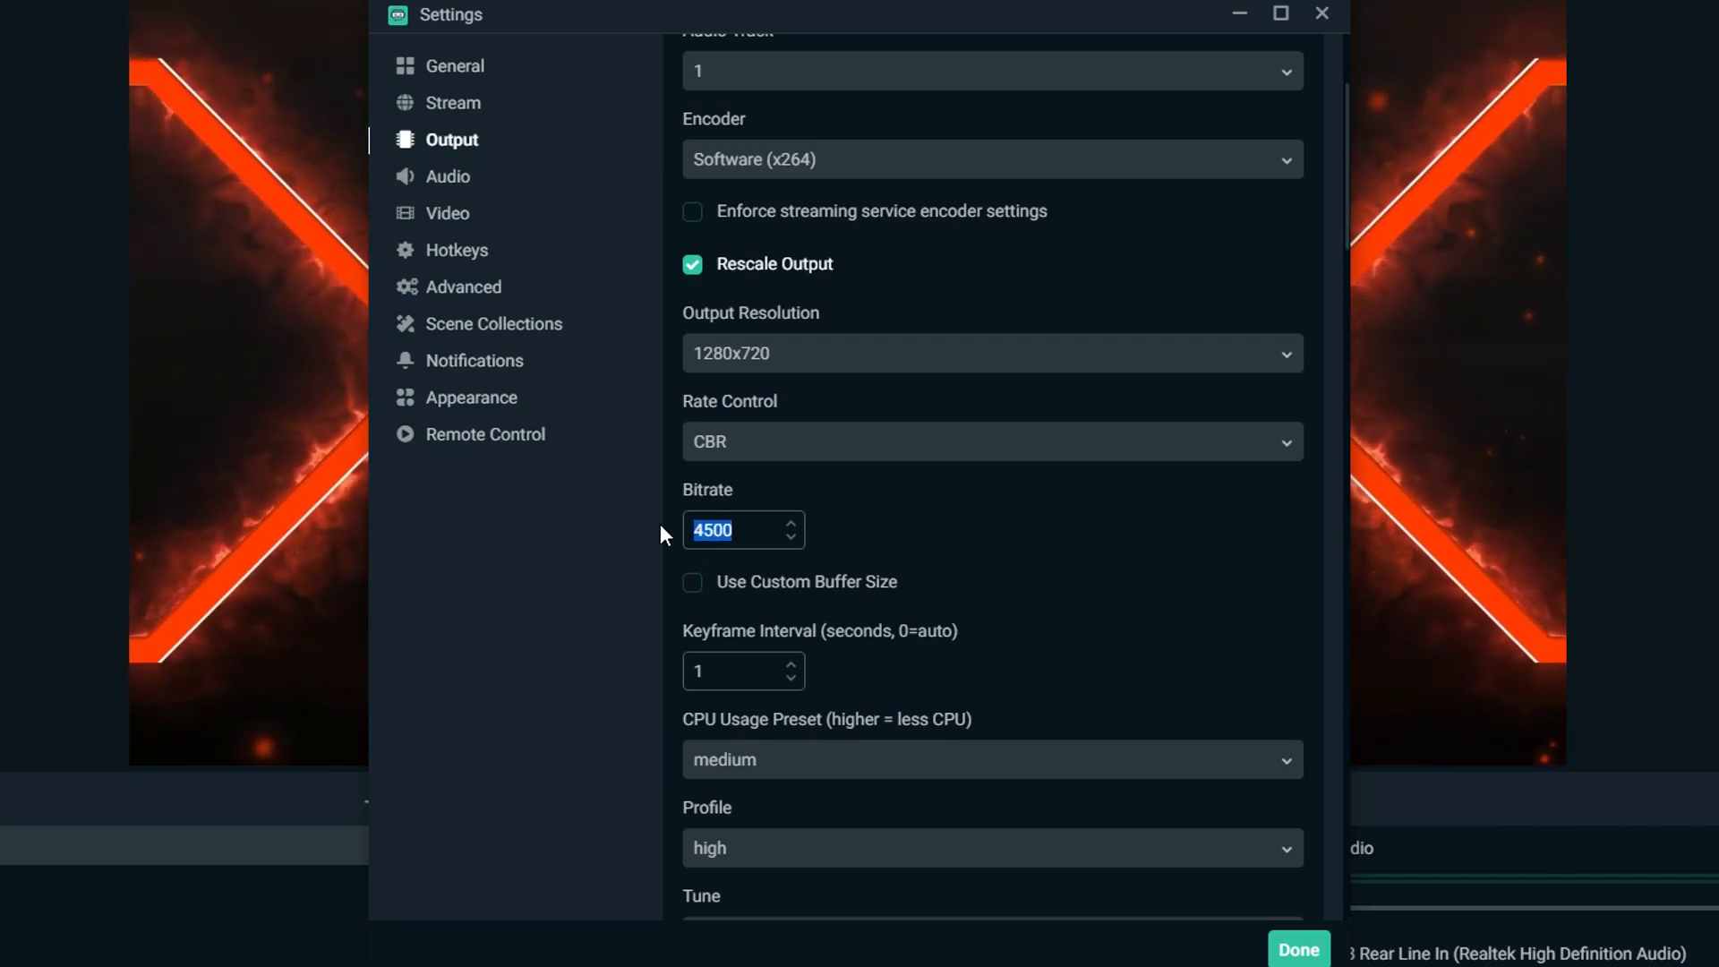
{"action": "left_click", "coordinate": [745, 532]}
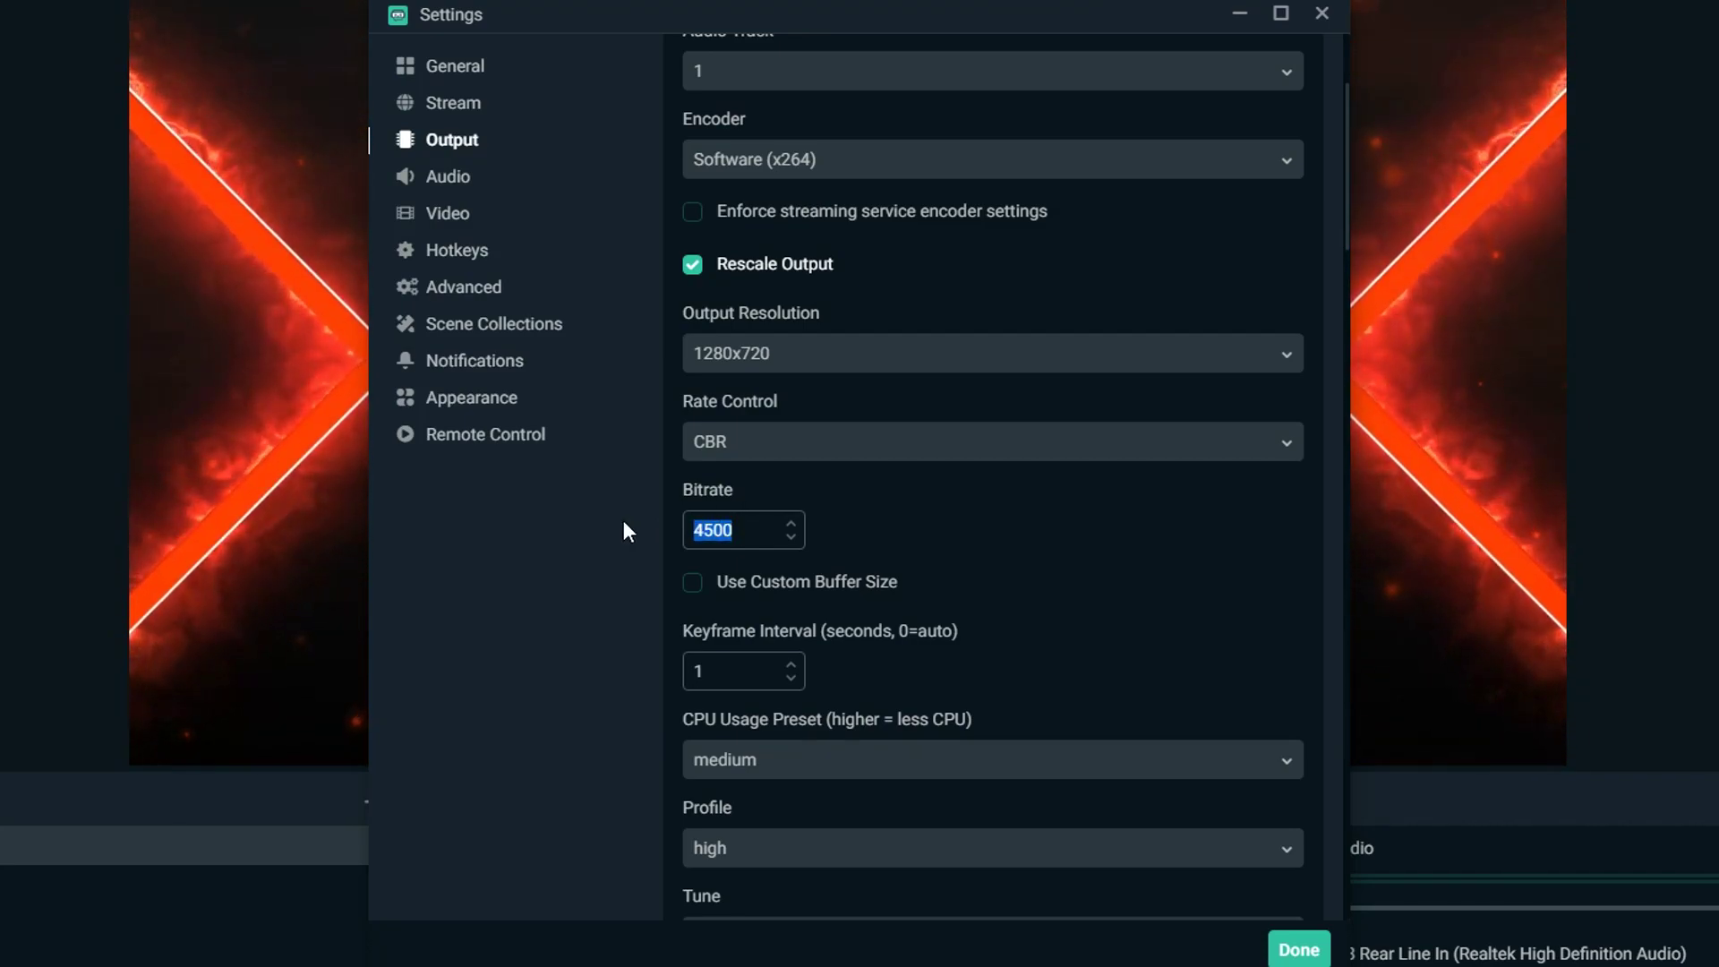
{"action": "key", "text": "shift+Left"}
{"action": "key", "text": "ctrl+a"}
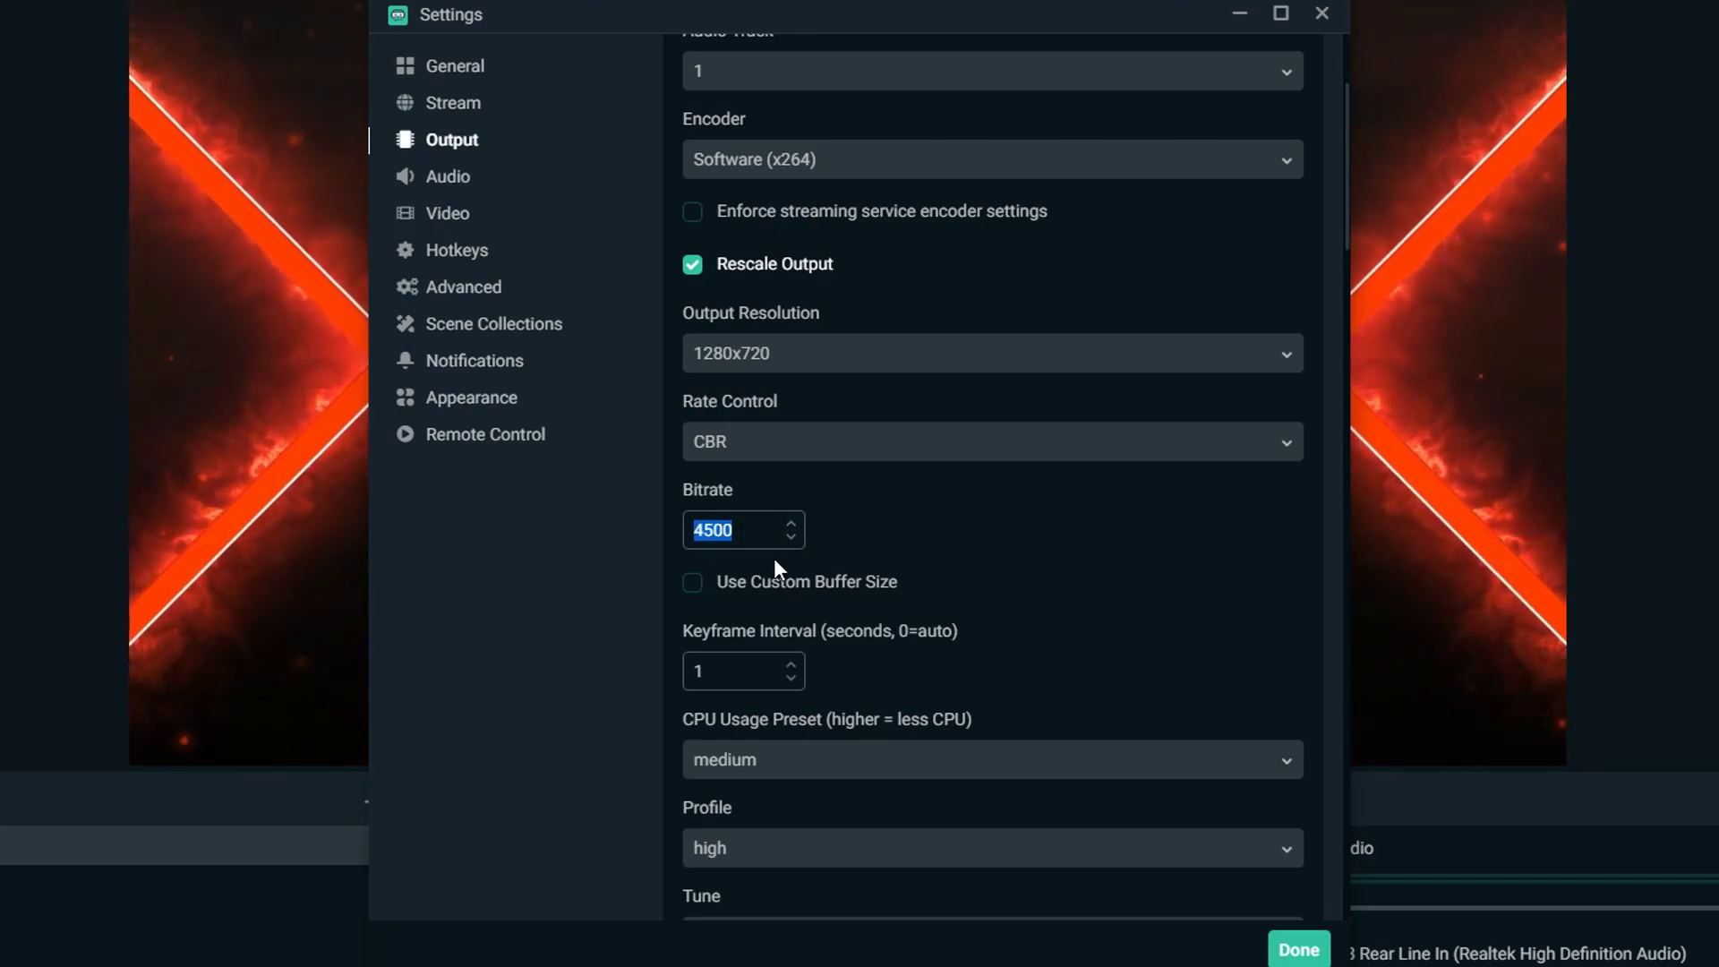
Examine the keyframe interval setting of the streaming output.
{"action": "scroll", "coordinate": [774, 557], "scroll_direction": "down", "scroll_amount": 3}
{"action": "left_click", "coordinate": [718, 431]}
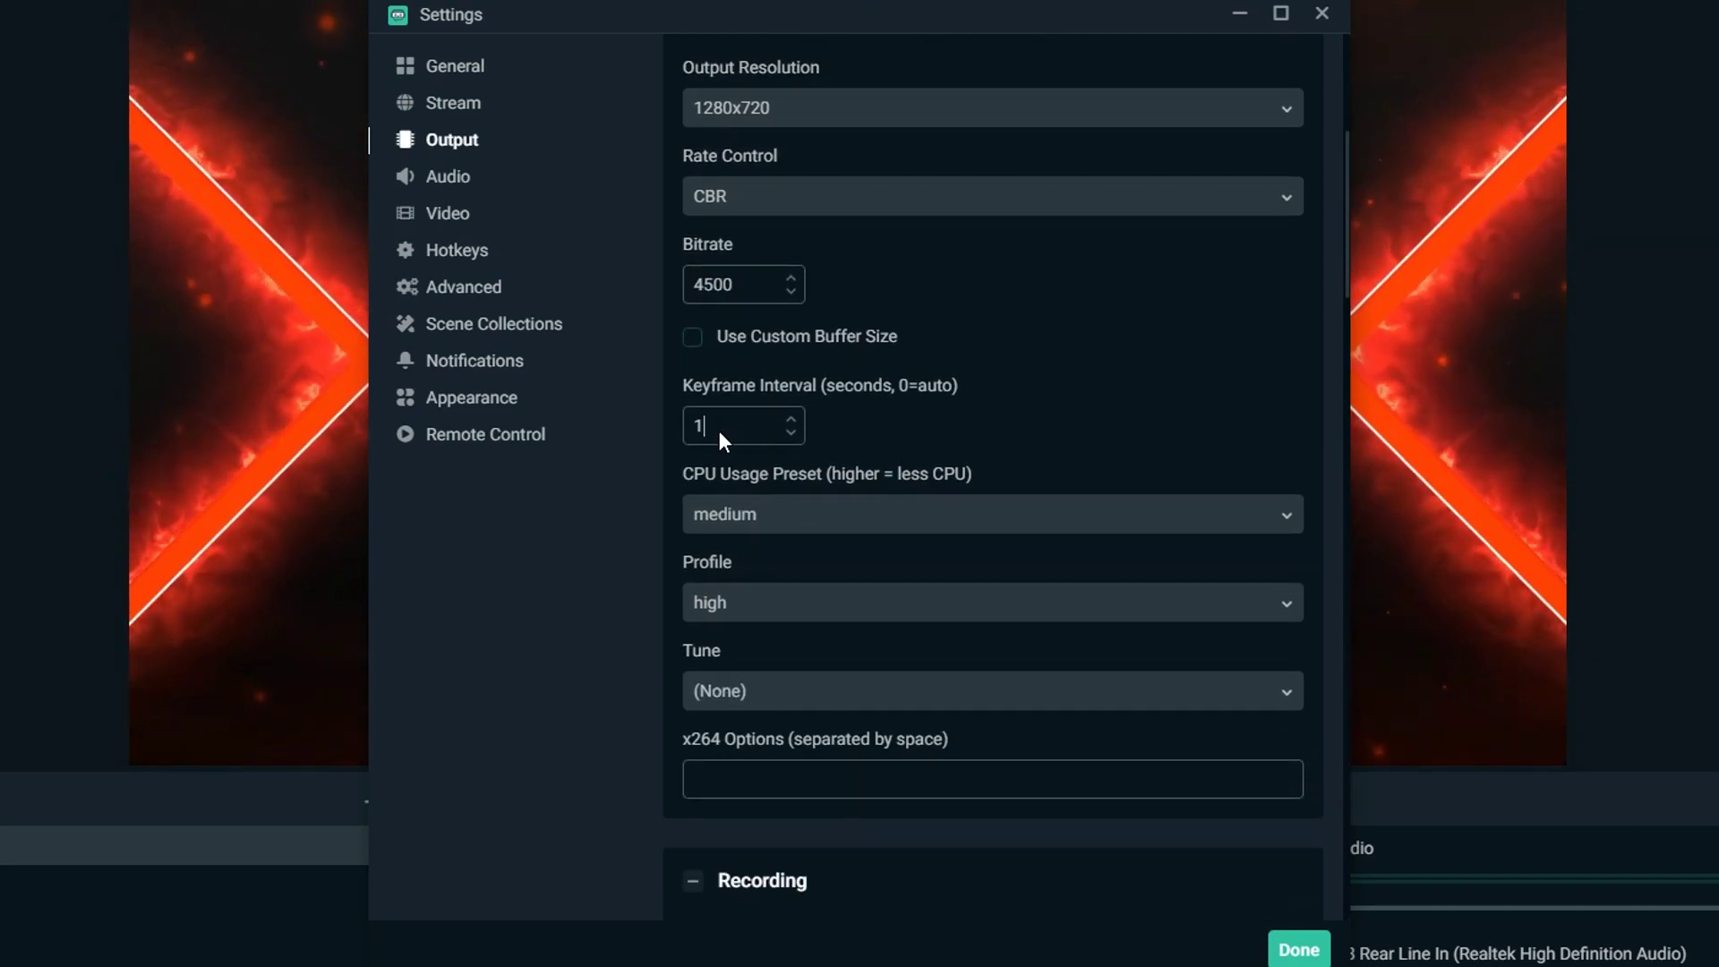
{"action": "left_click_drag", "start_coordinate": [740, 424], "coordinate": [666, 424]}
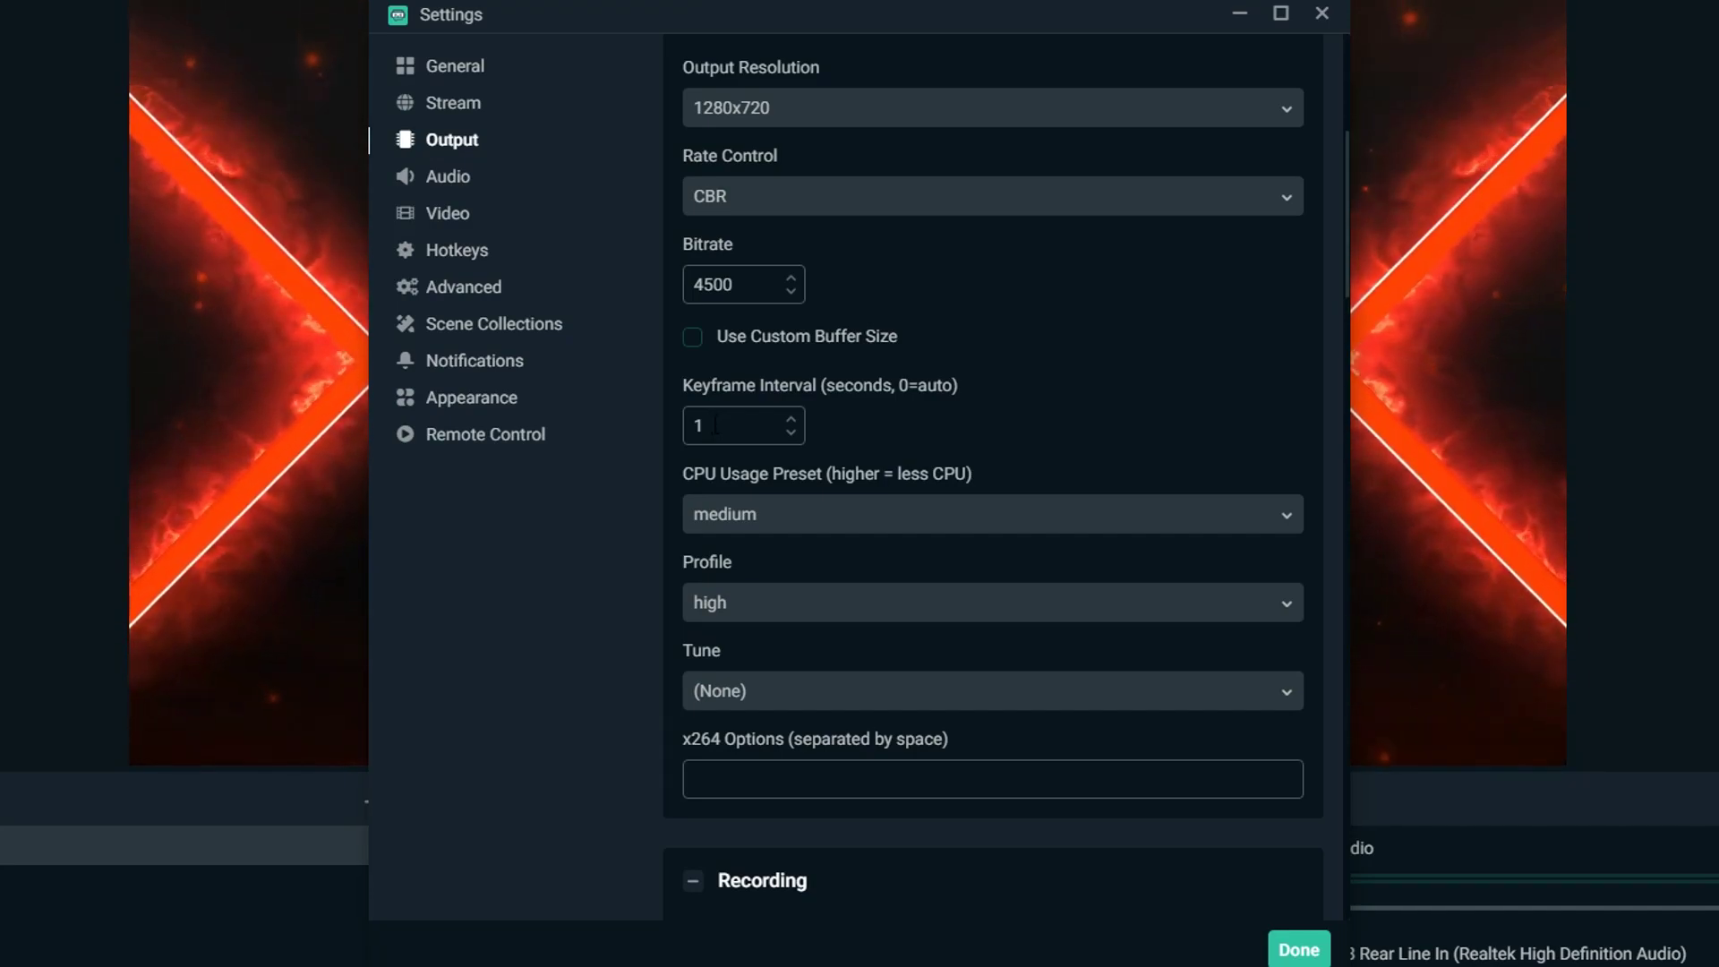
{"action": "left_click_drag", "start_coordinate": [720, 425], "coordinate": [670, 439]}
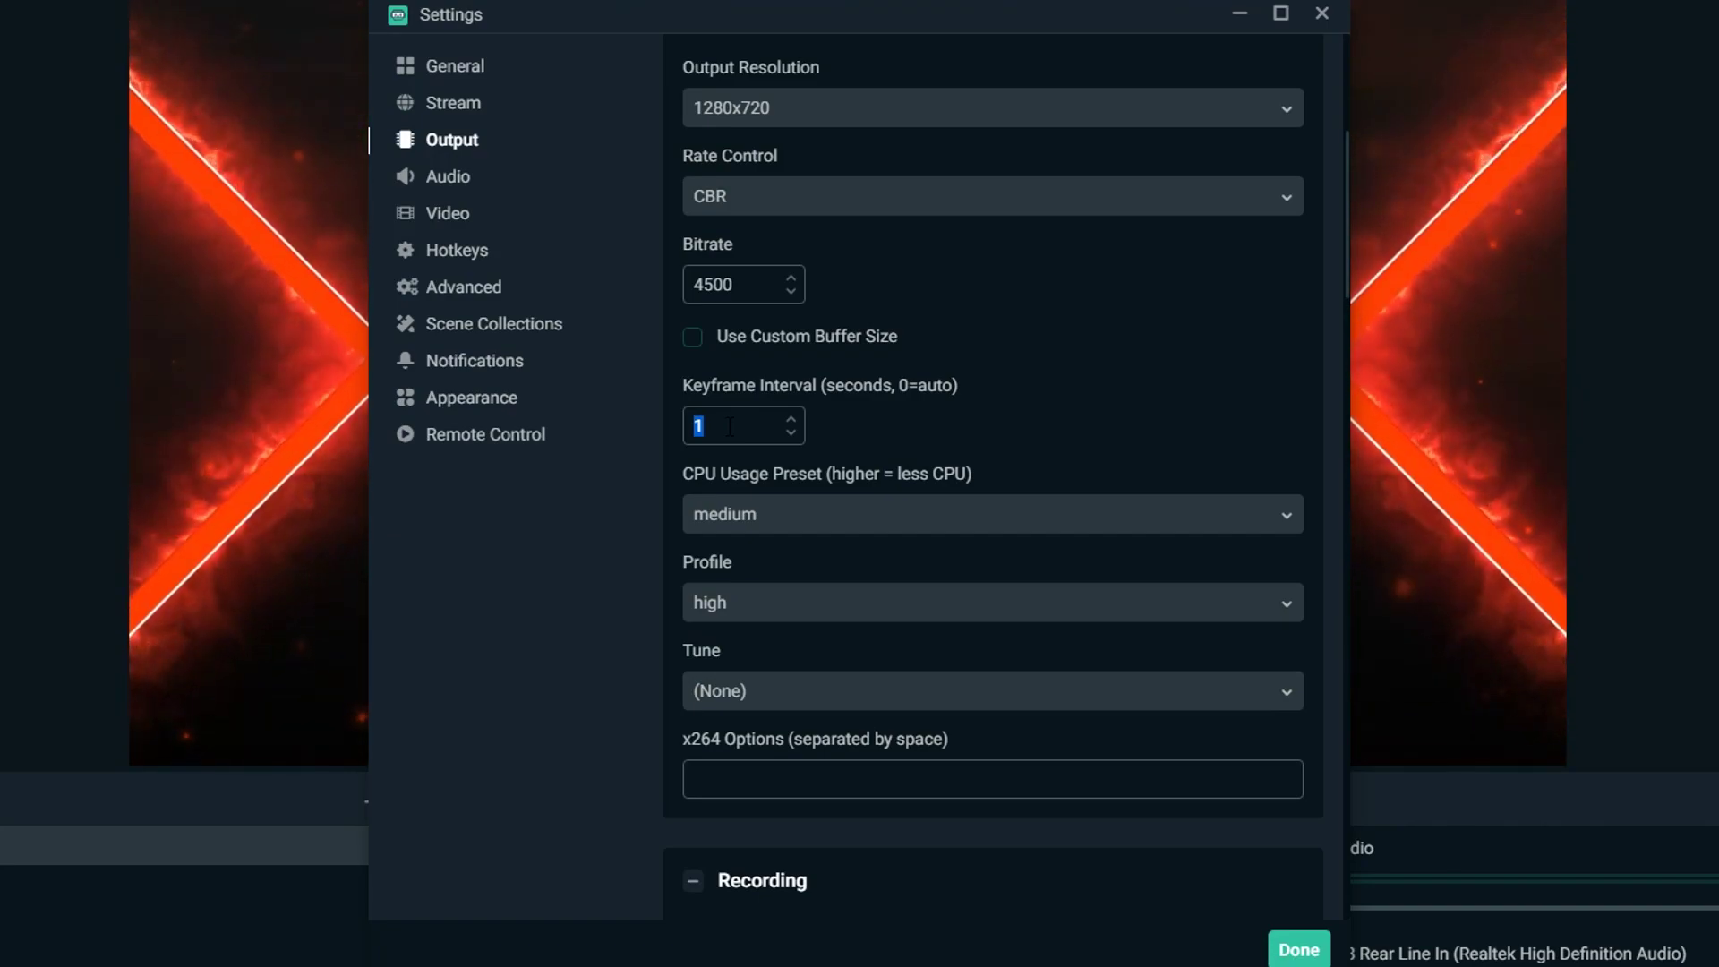
{"action": "left_click", "coordinate": [730, 426]}
{"action": "left_click_drag", "start_coordinate": [727, 428], "coordinate": [677, 433]}
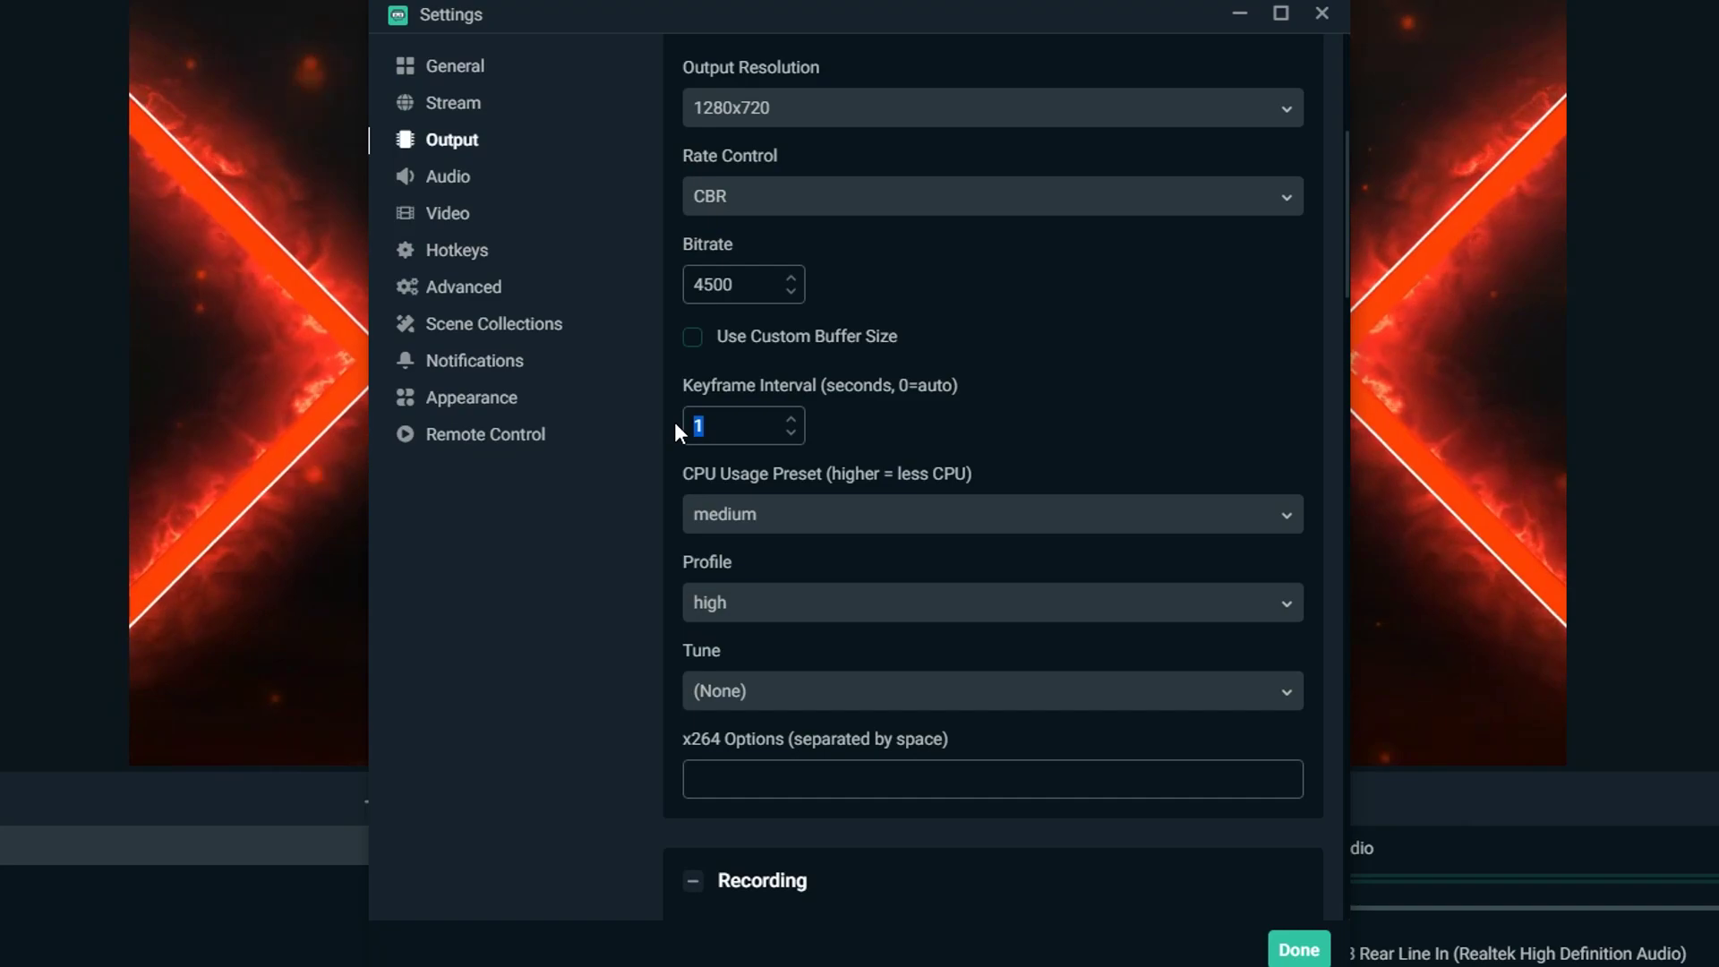
{"action": "left_click", "coordinate": [723, 432]}
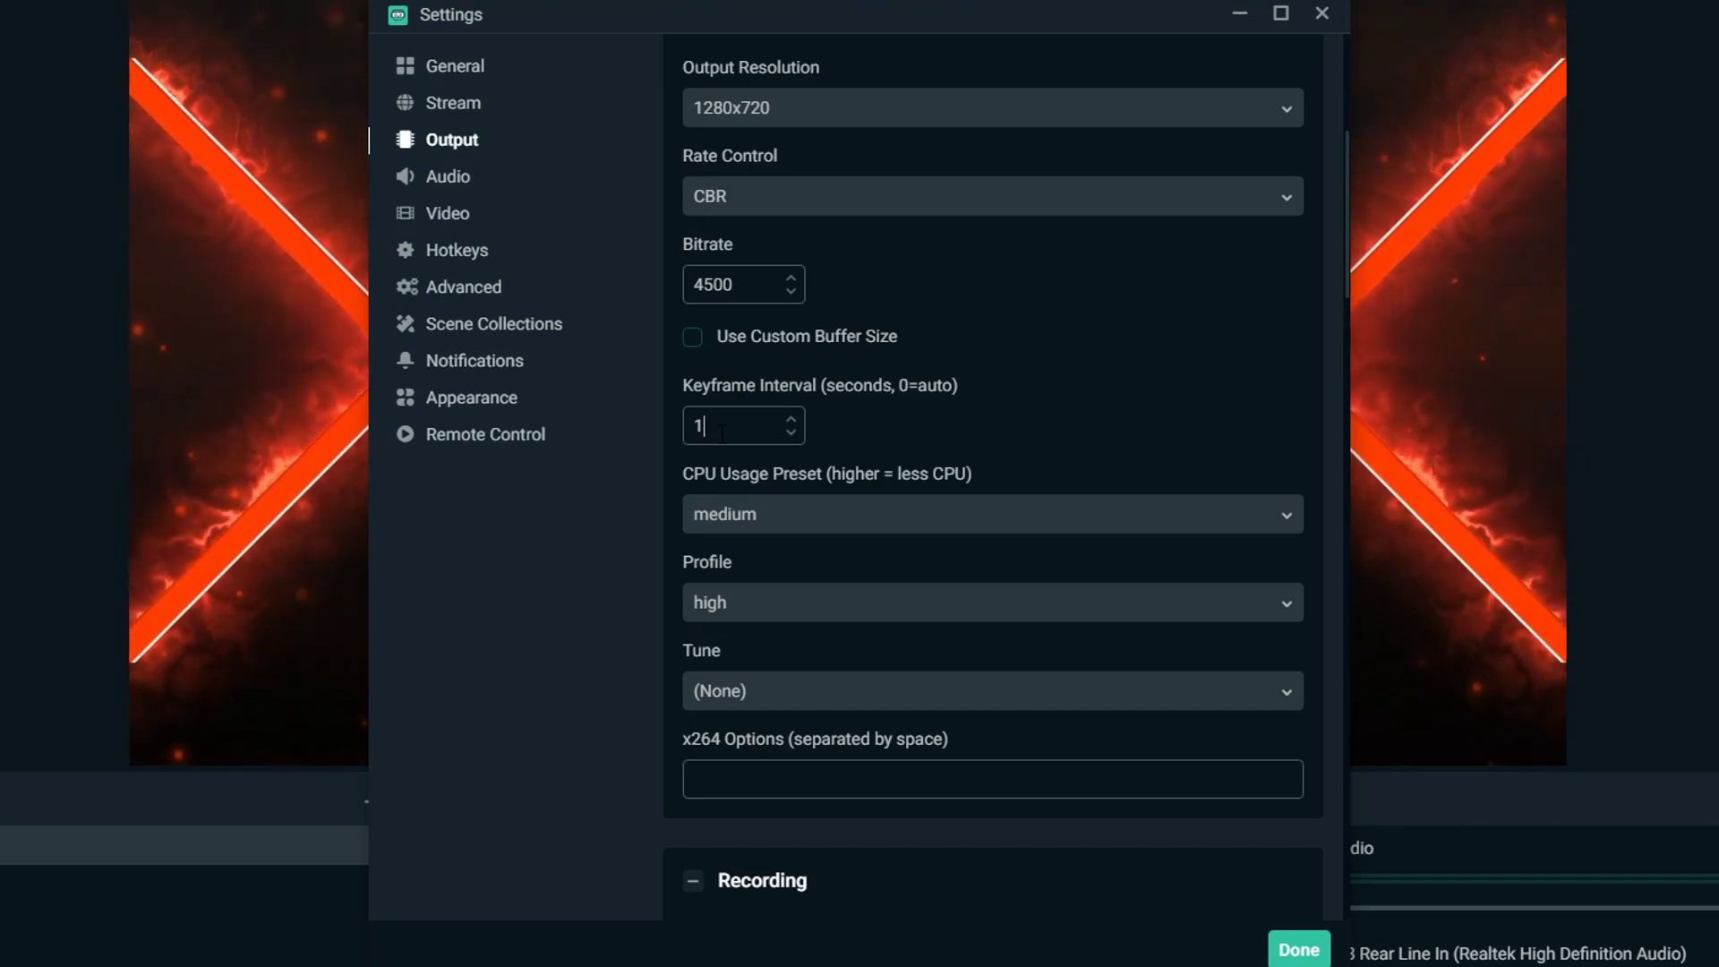
{"action": "left_click_drag", "start_coordinate": [721, 432], "coordinate": [671, 426]}
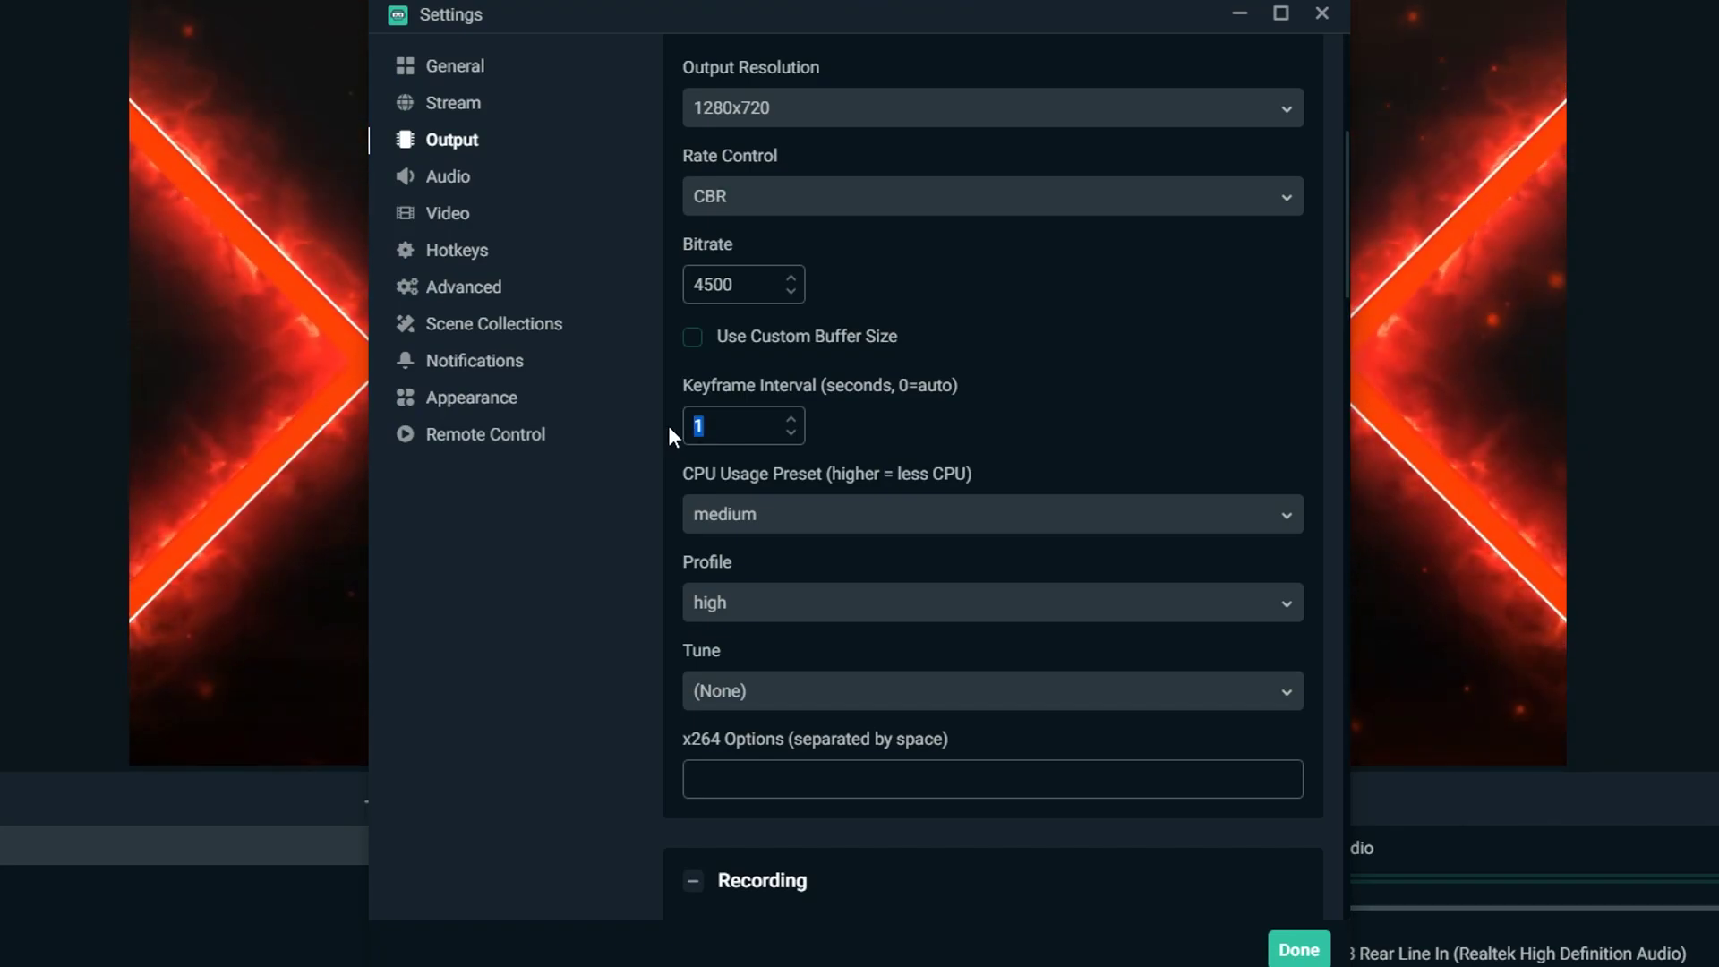
{"action": "left_click", "coordinate": [723, 430]}
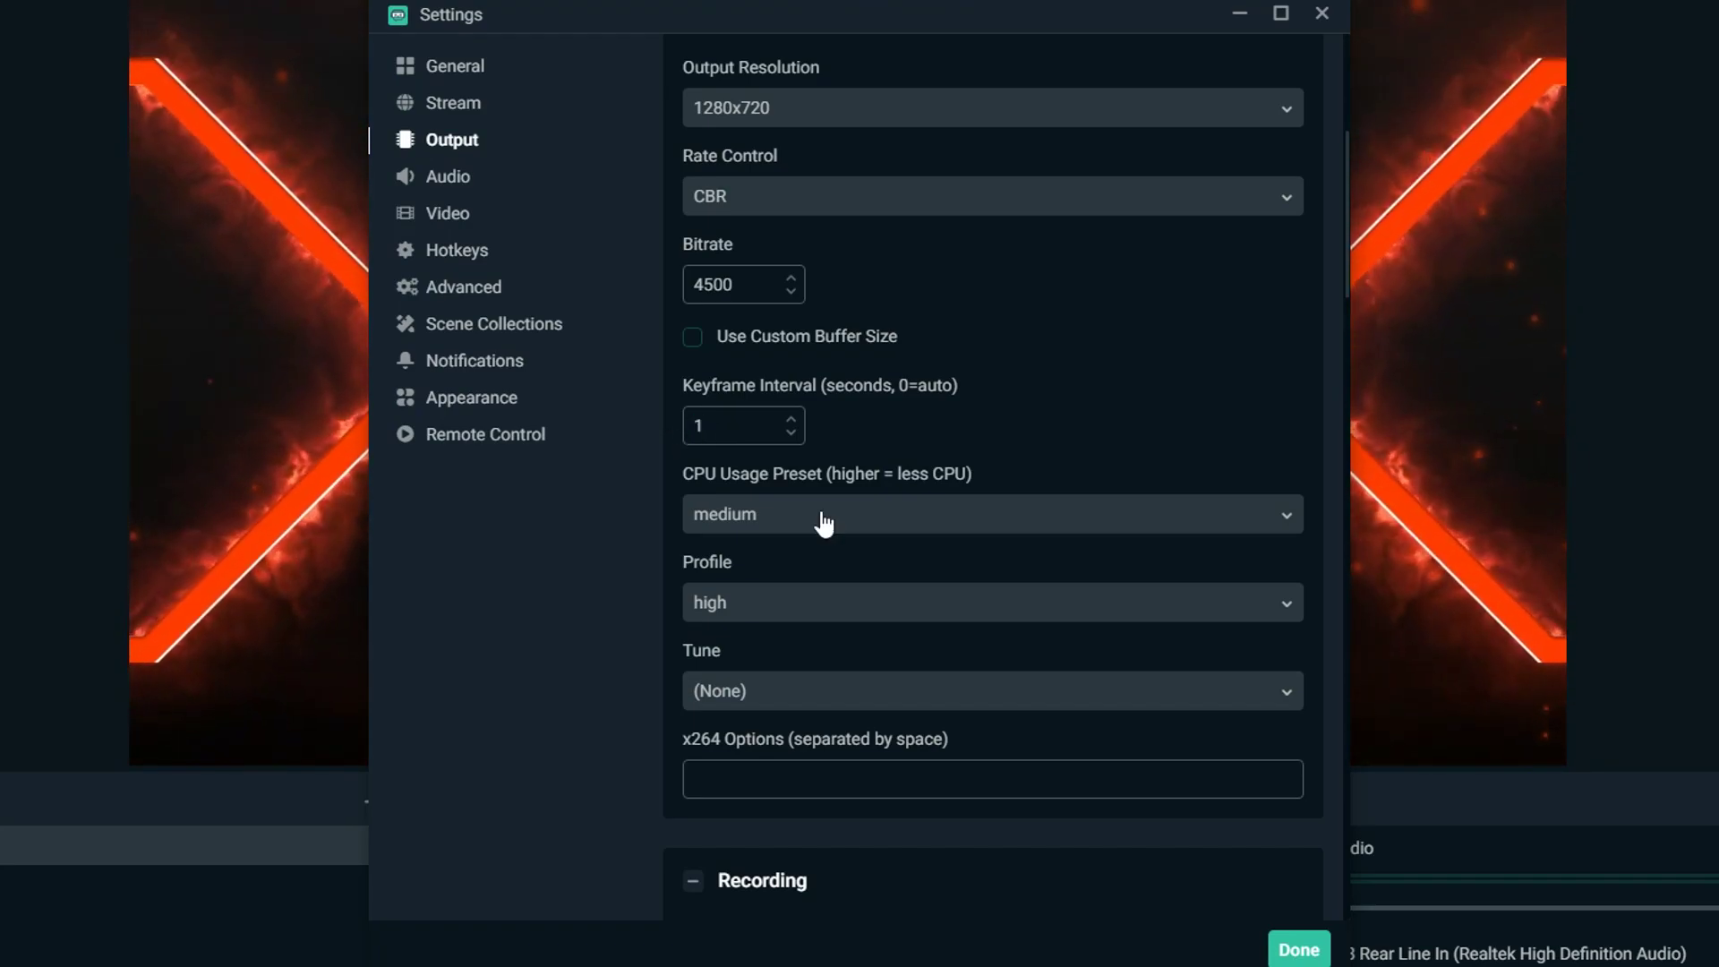
Set the streaming encoder's CPU usage preset to medium and its profile to high.
{"action": "left_click", "coordinate": [823, 521]}
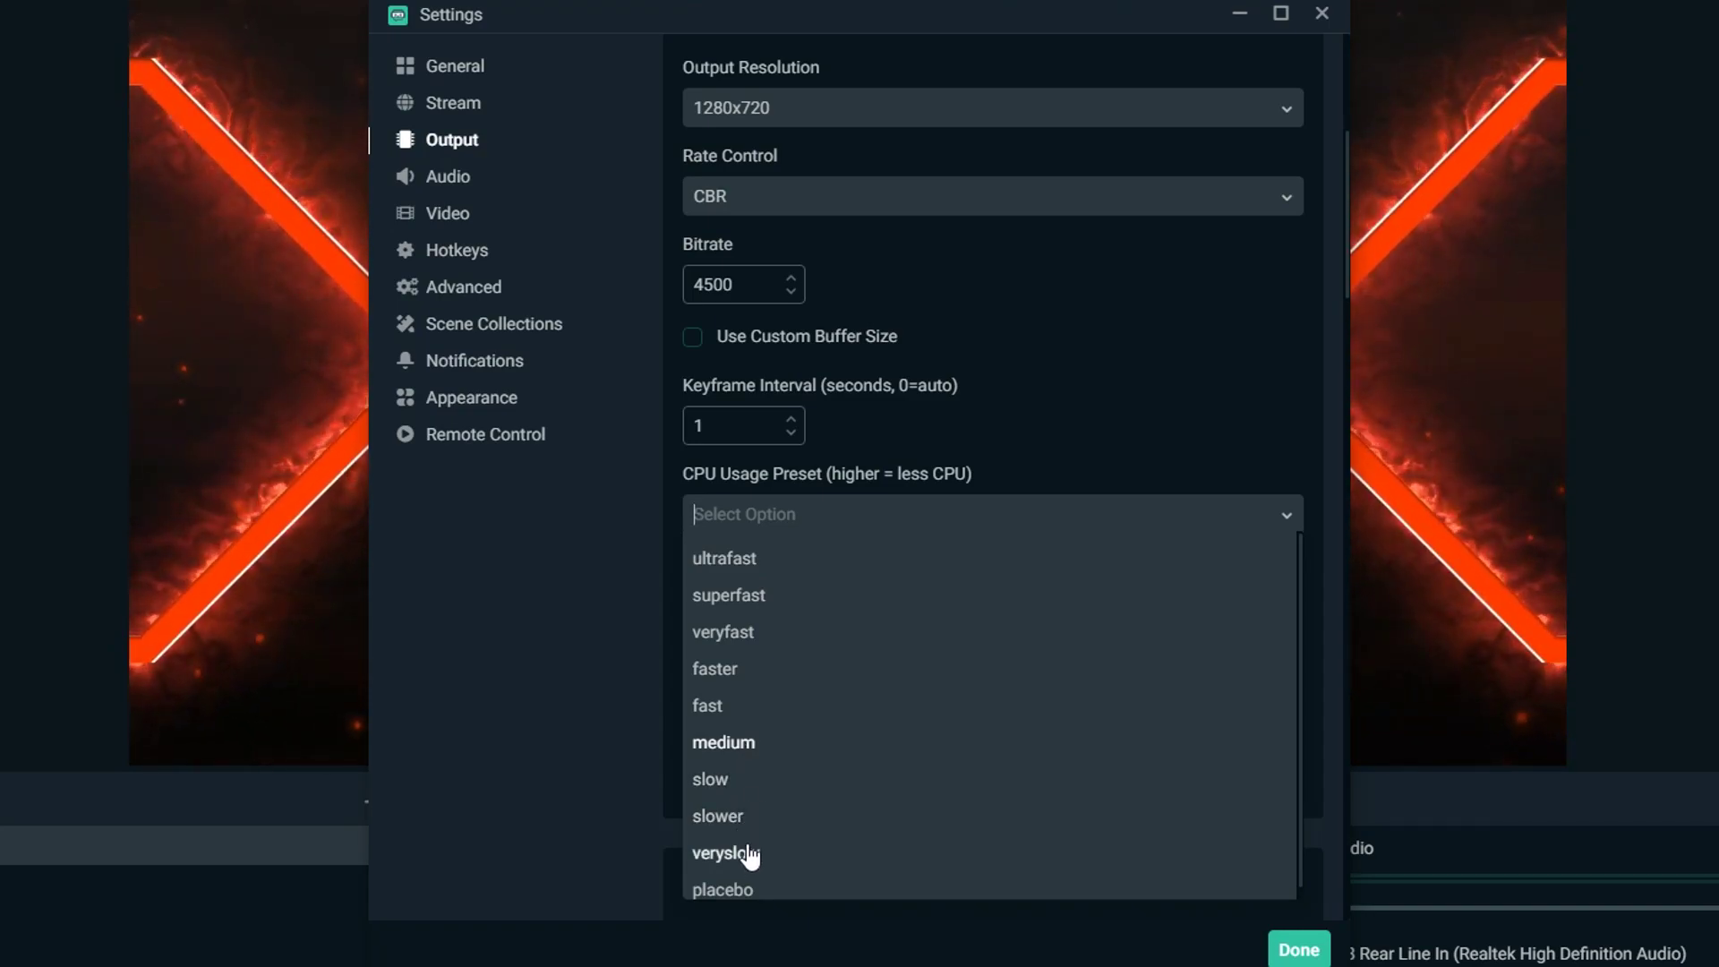
{"action": "left_click", "coordinate": [748, 744]}
{"action": "left_click", "coordinate": [779, 603]}
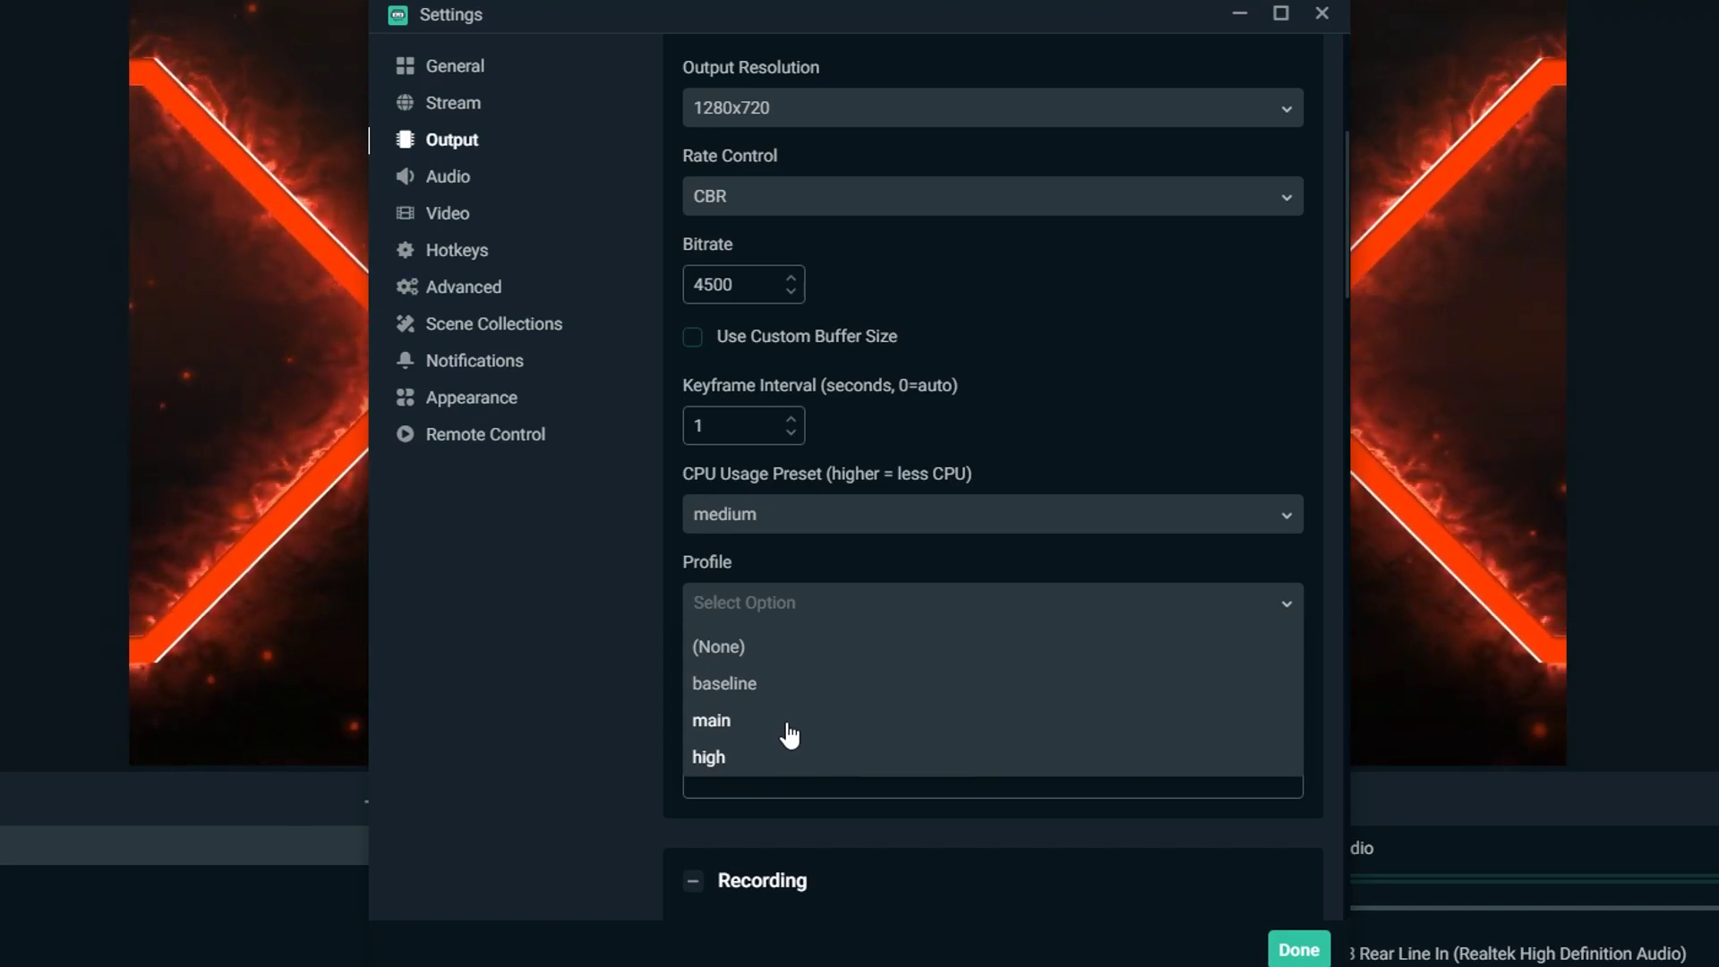
{"action": "left_click", "coordinate": [788, 759]}
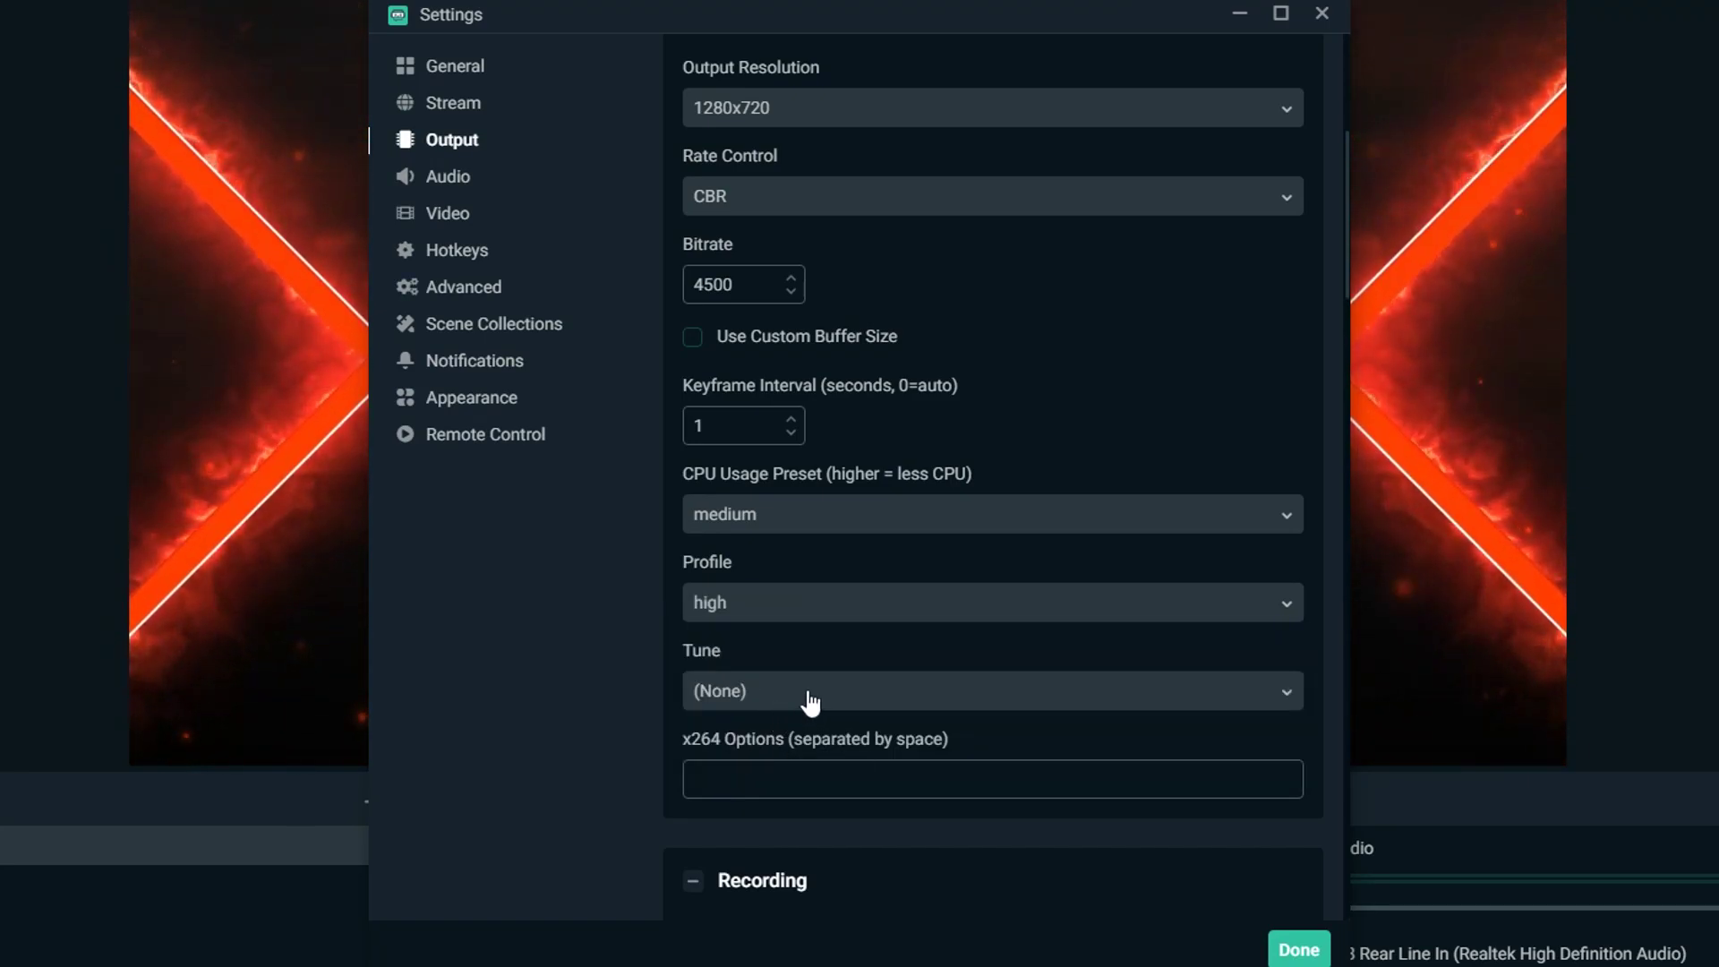
Set the encoder tune option to (None) and close the settings window with the changes kept.
{"action": "left_click", "coordinate": [809, 697]}
{"action": "left_click", "coordinate": [719, 735]}
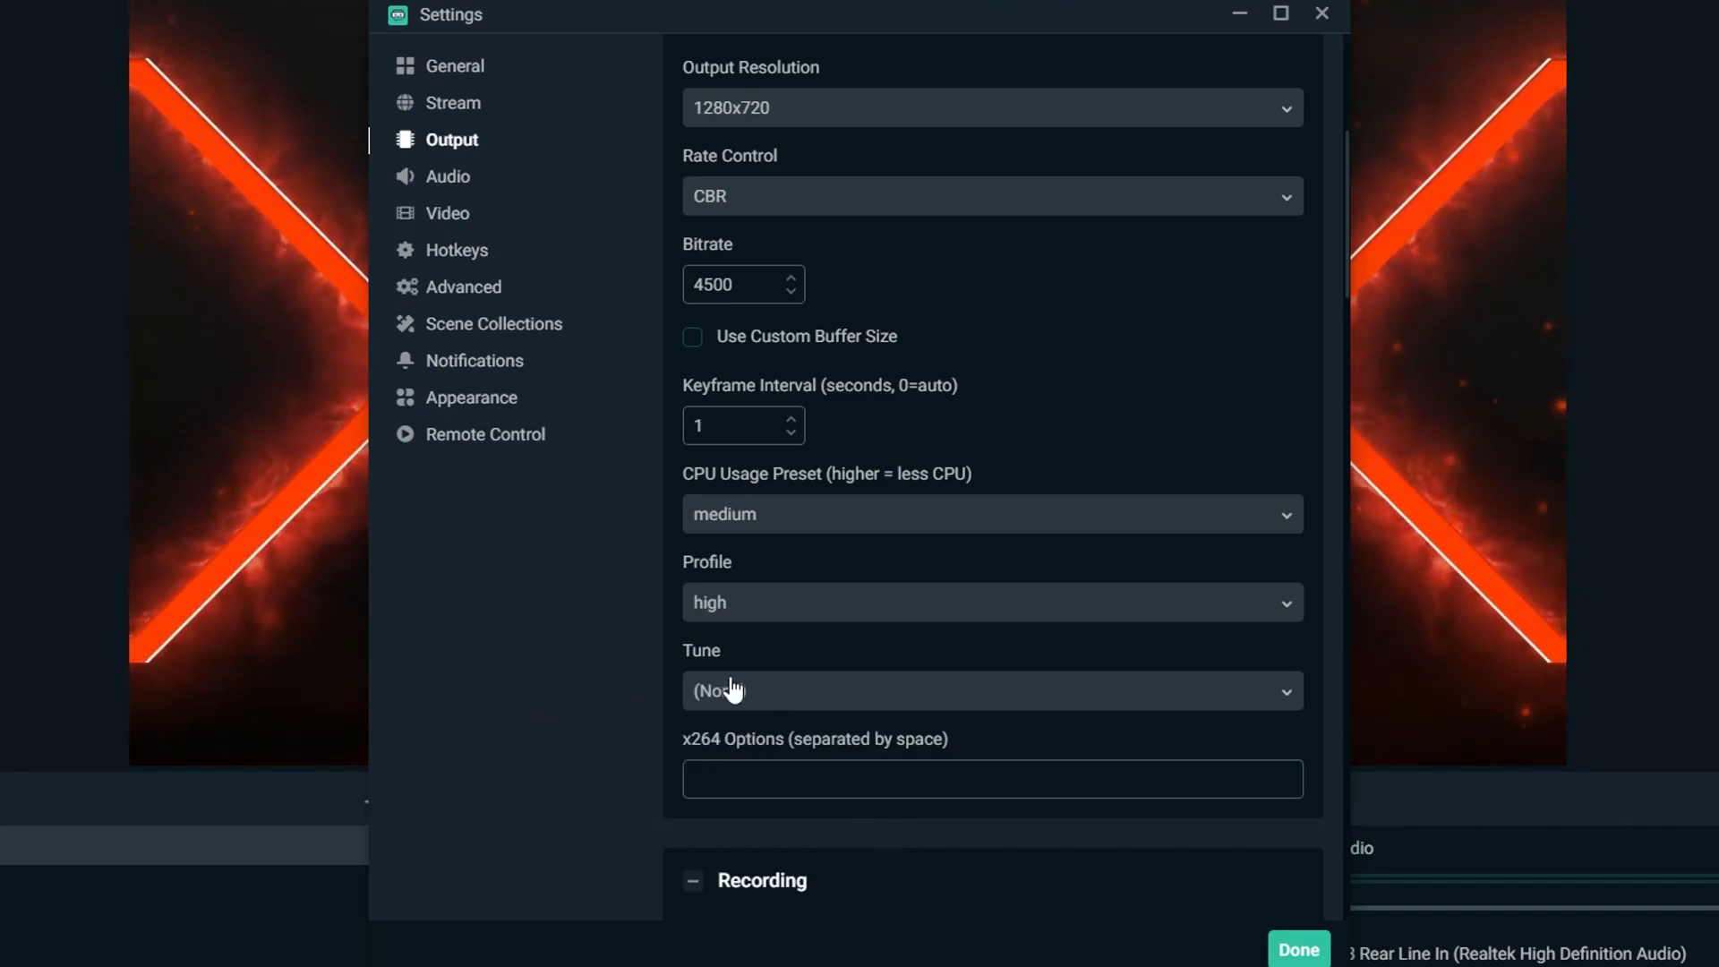
{"action": "scroll", "coordinate": [895, 709], "scroll_direction": "up", "scroll_amount": 1}
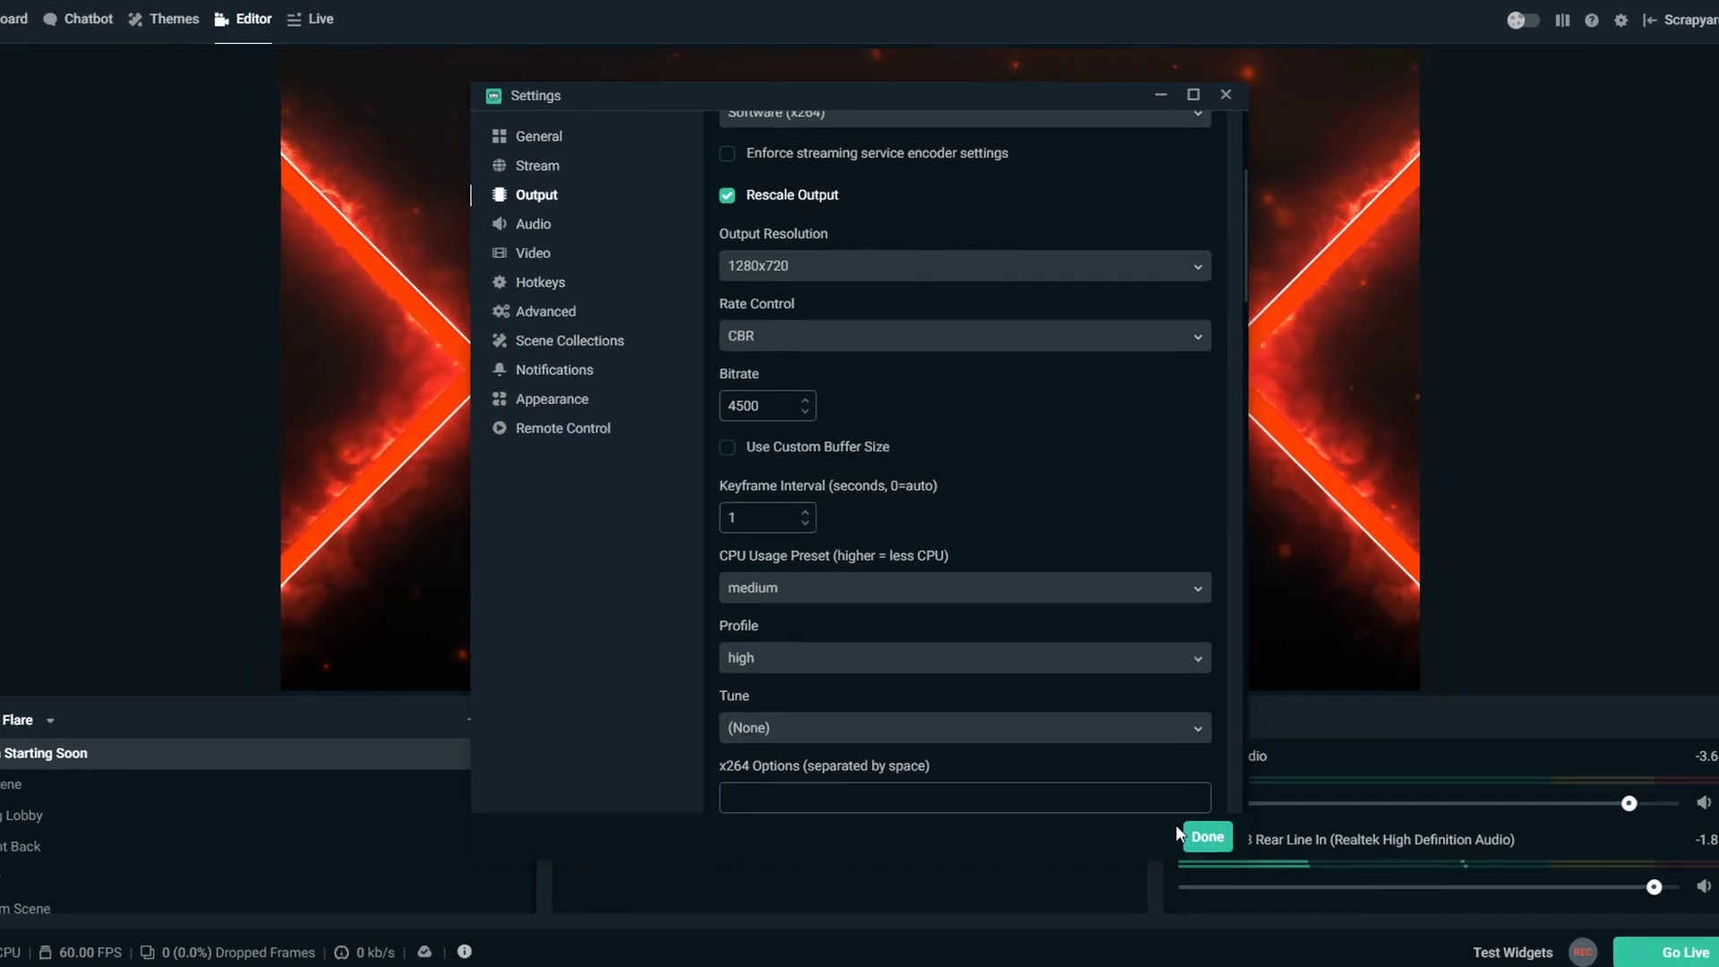
{"action": "left_click", "coordinate": [1245, 882]}
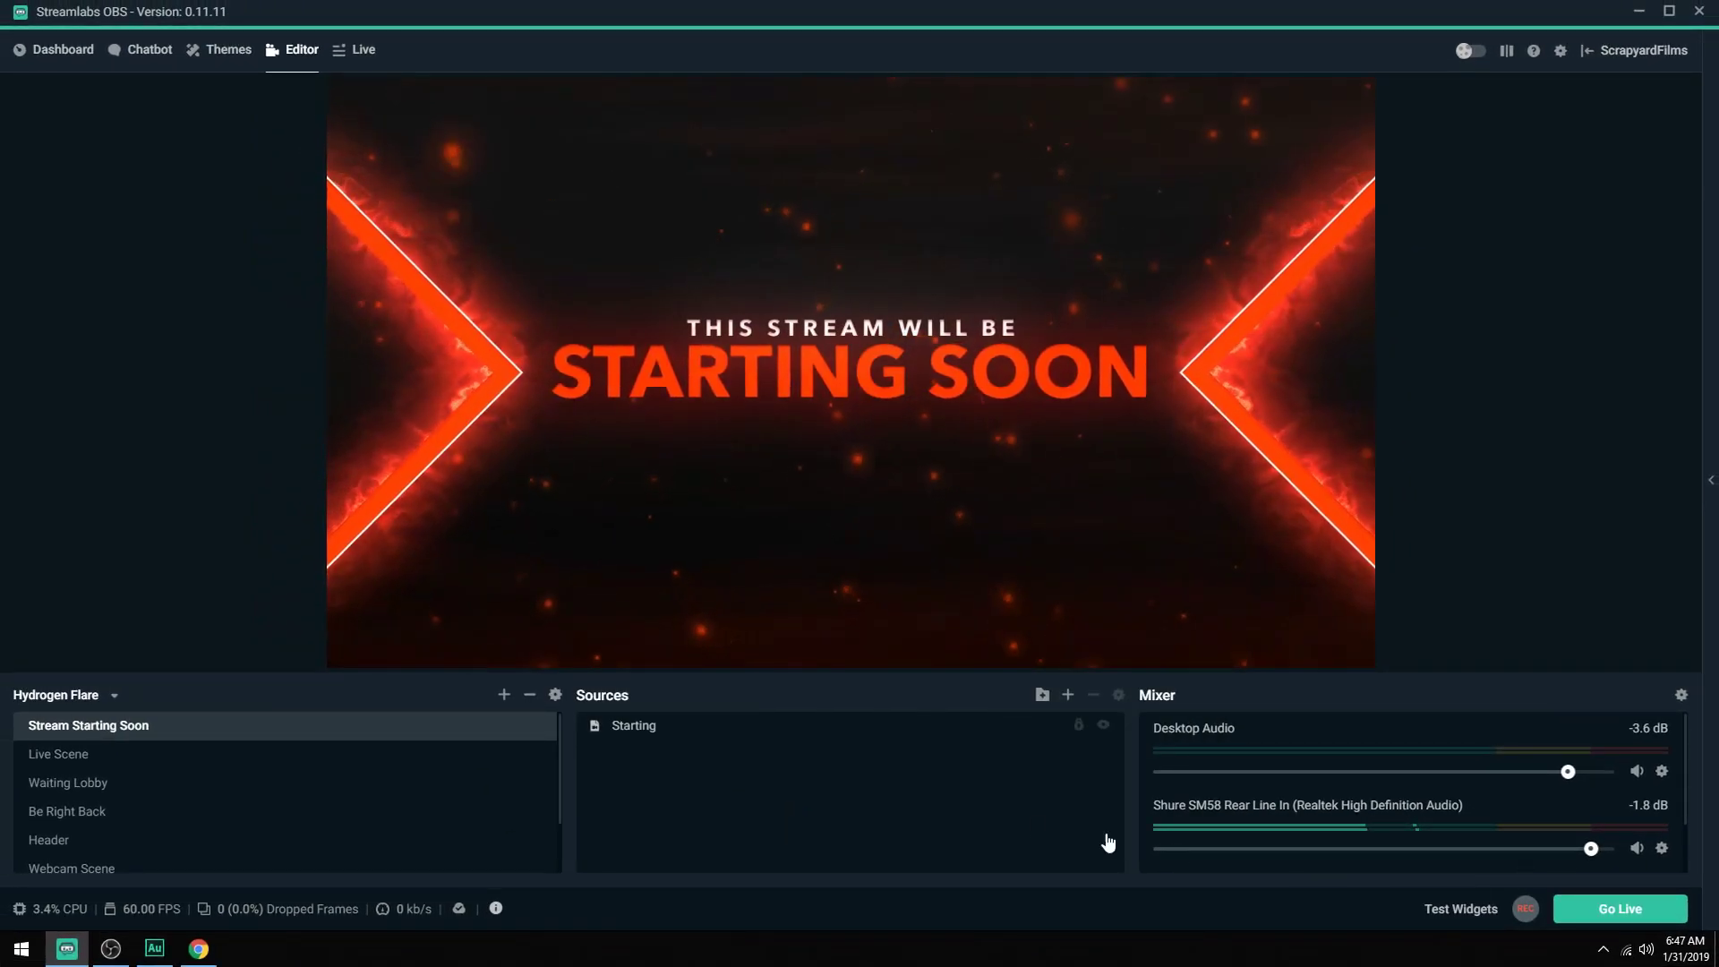